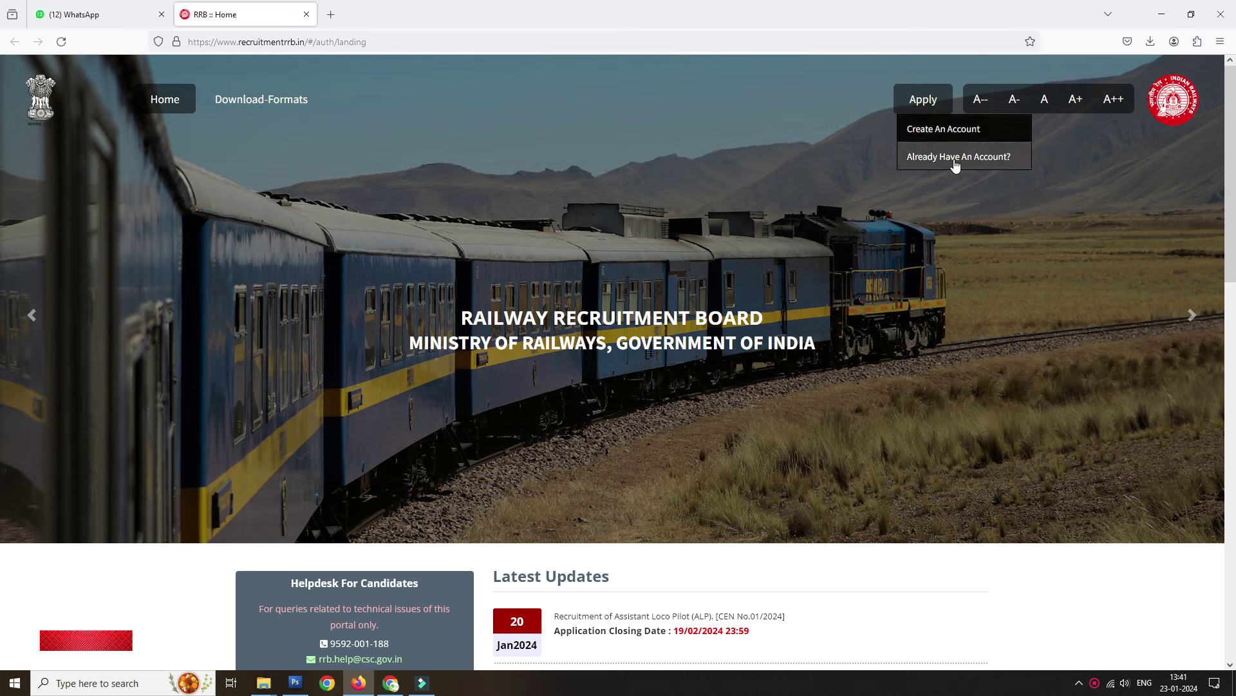
Step: Start a new account and confirm the CEN 01/2024 declaration to reach the registration form
left_click(946, 134)
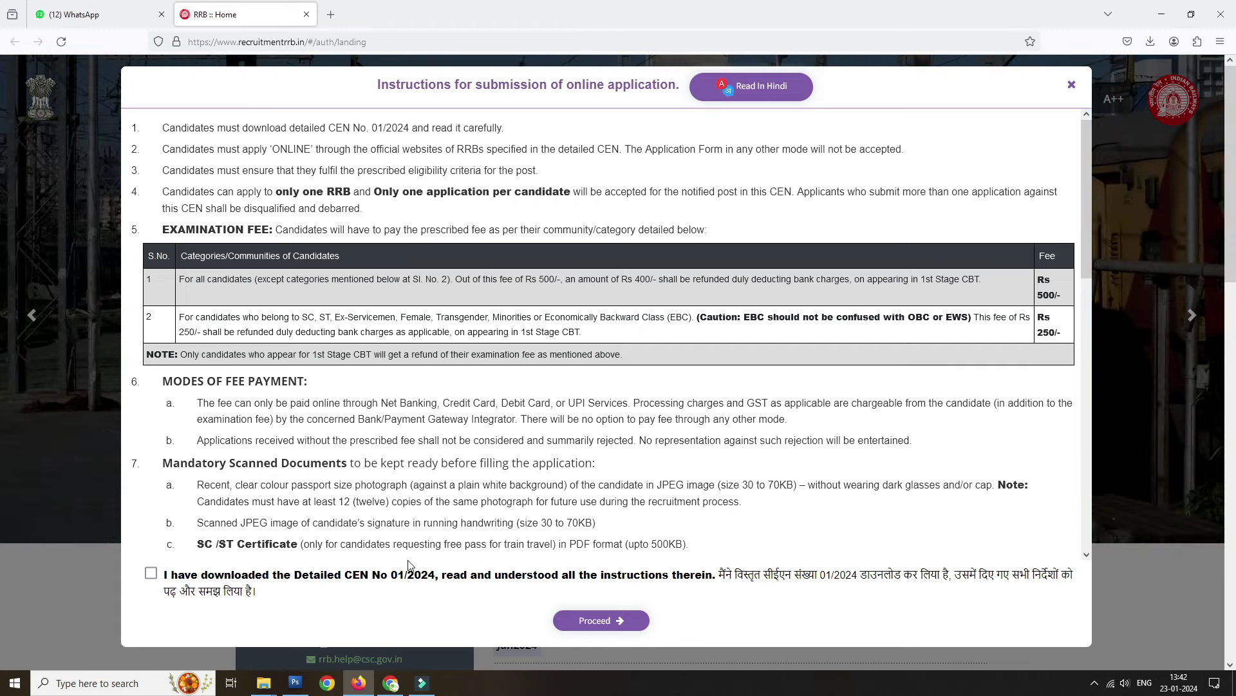
left_click(150, 572)
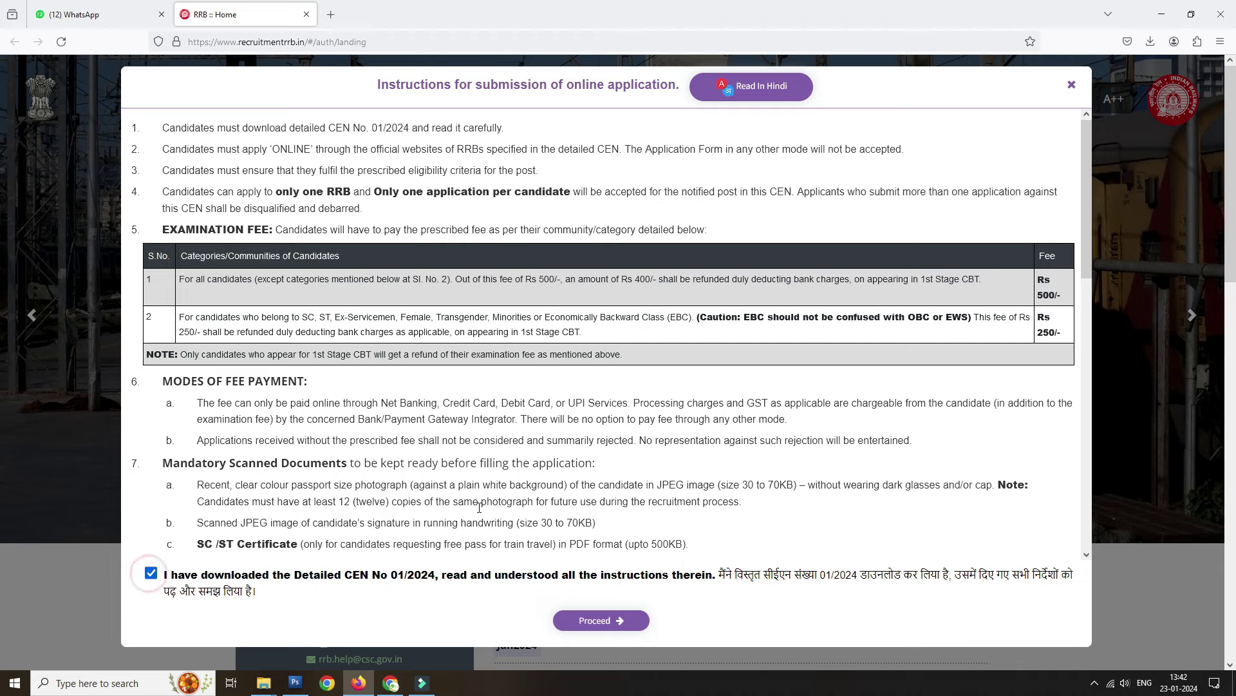
left_click(599, 620)
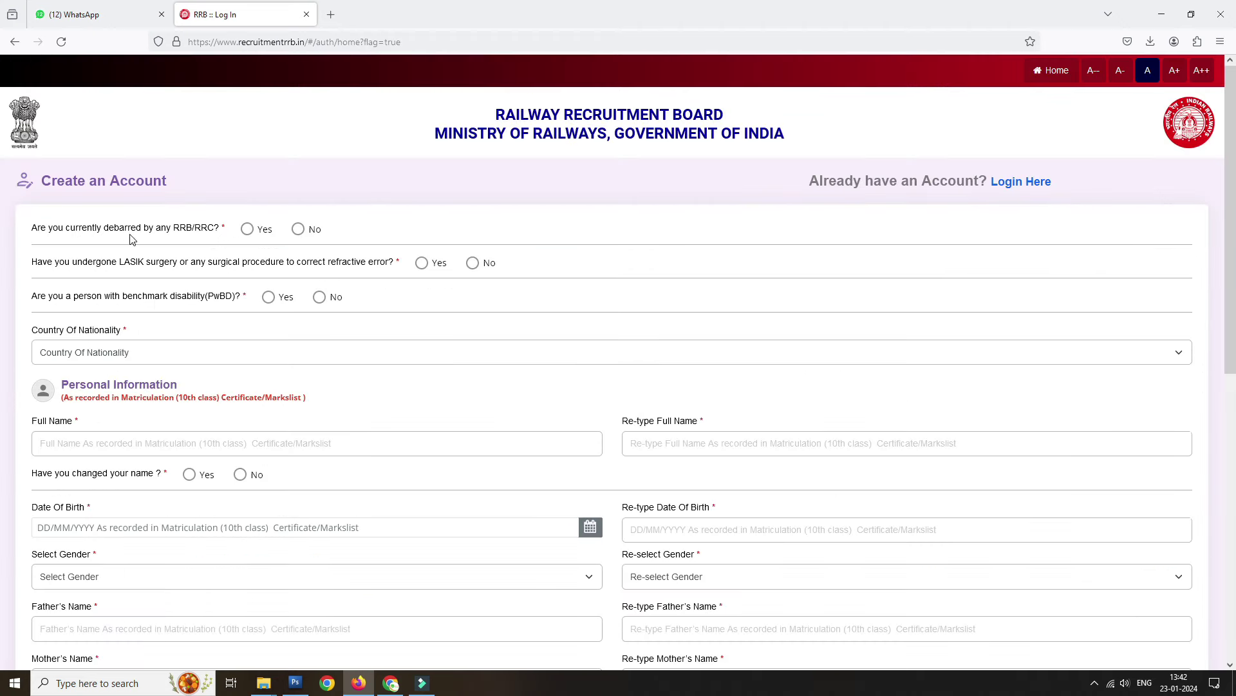
Step: Answer No to the debarment, LASIK and disability questions and set nationality to India
left_click(299, 229)
left_click(476, 263)
left_click(319, 297)
left_click(196, 356)
left_click(108, 393)
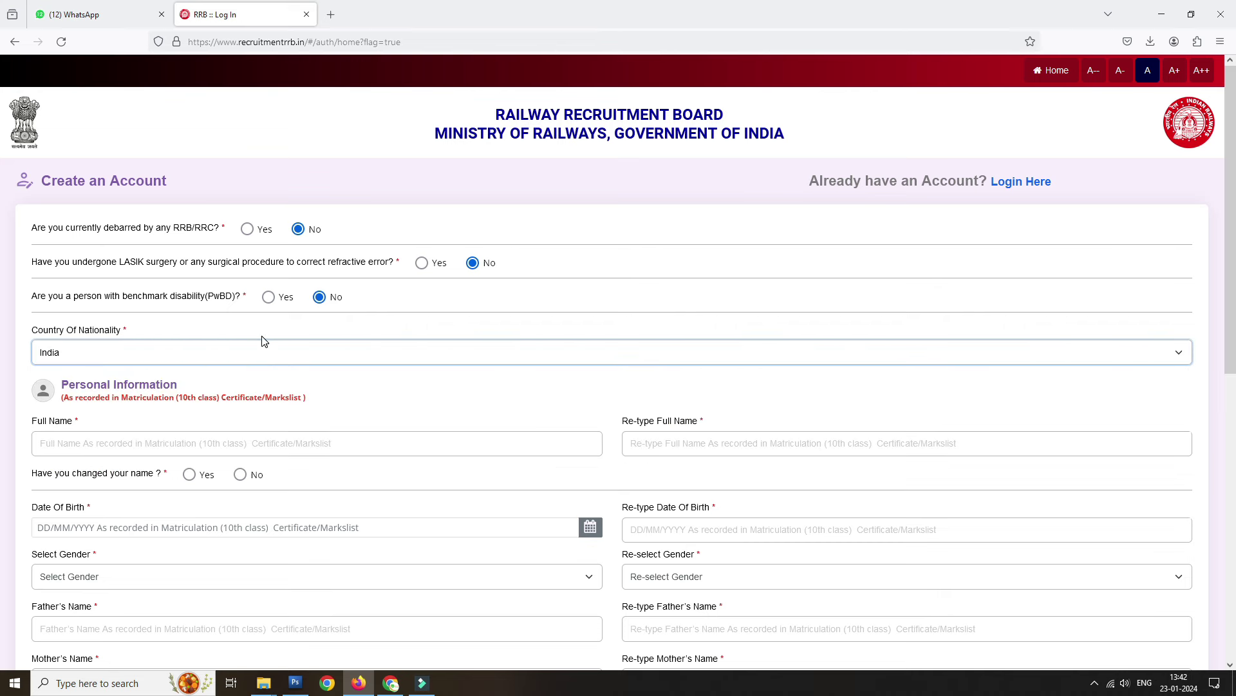
Step: Enter the candidate's full name and personal details, reviewing the gender and re-select gender options
scroll(116, 396, "down", 1)
left_click(165, 374)
left_click_drag(637, 362, 35, 348)
scroll(64, 357, "down", 1)
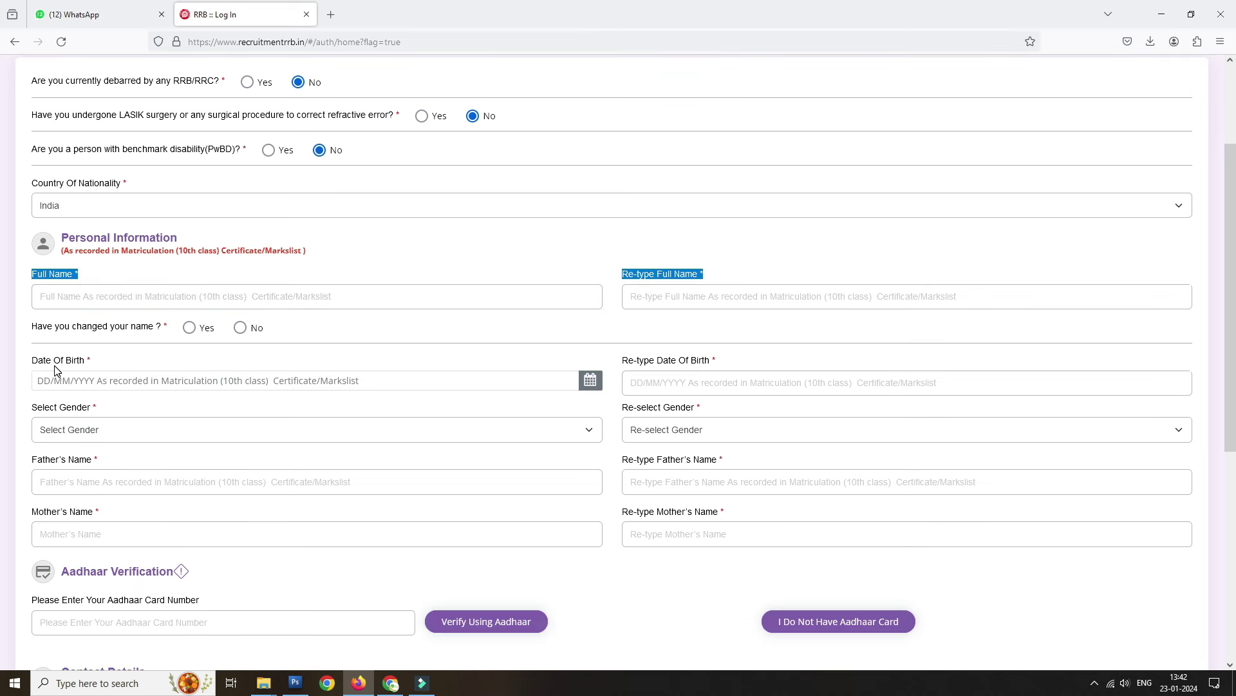
left_click(180, 429)
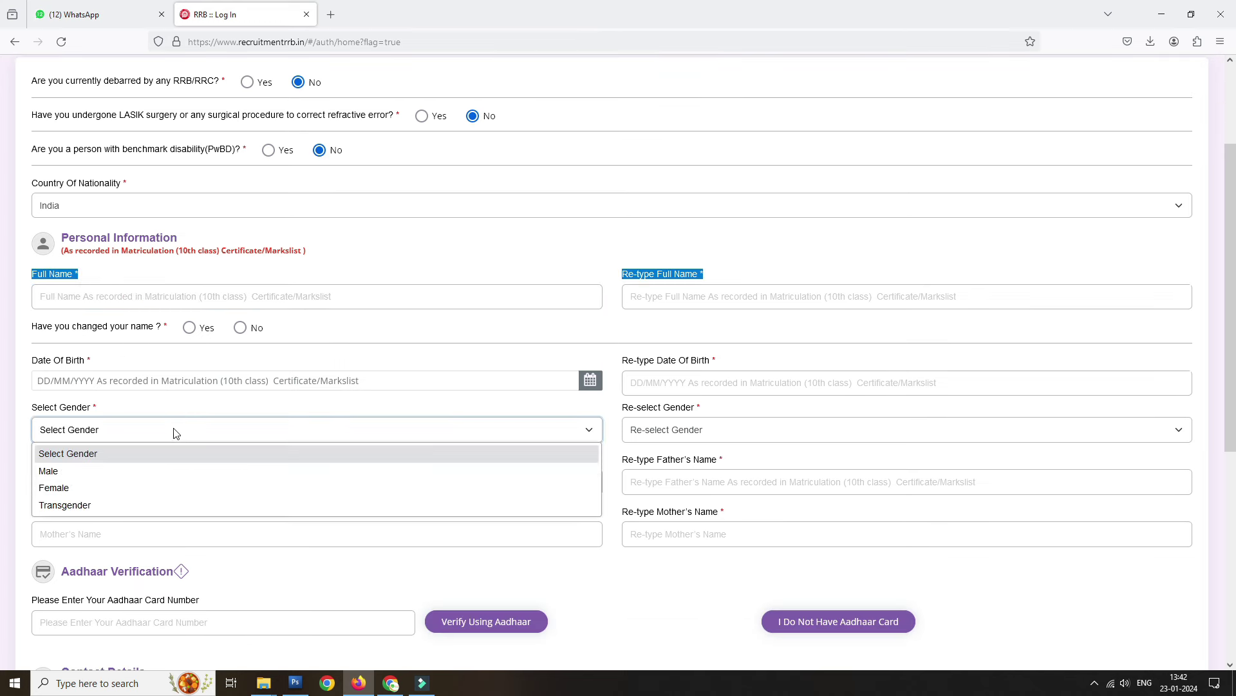
left_click(368, 415)
left_click(748, 418)
key("Escape")
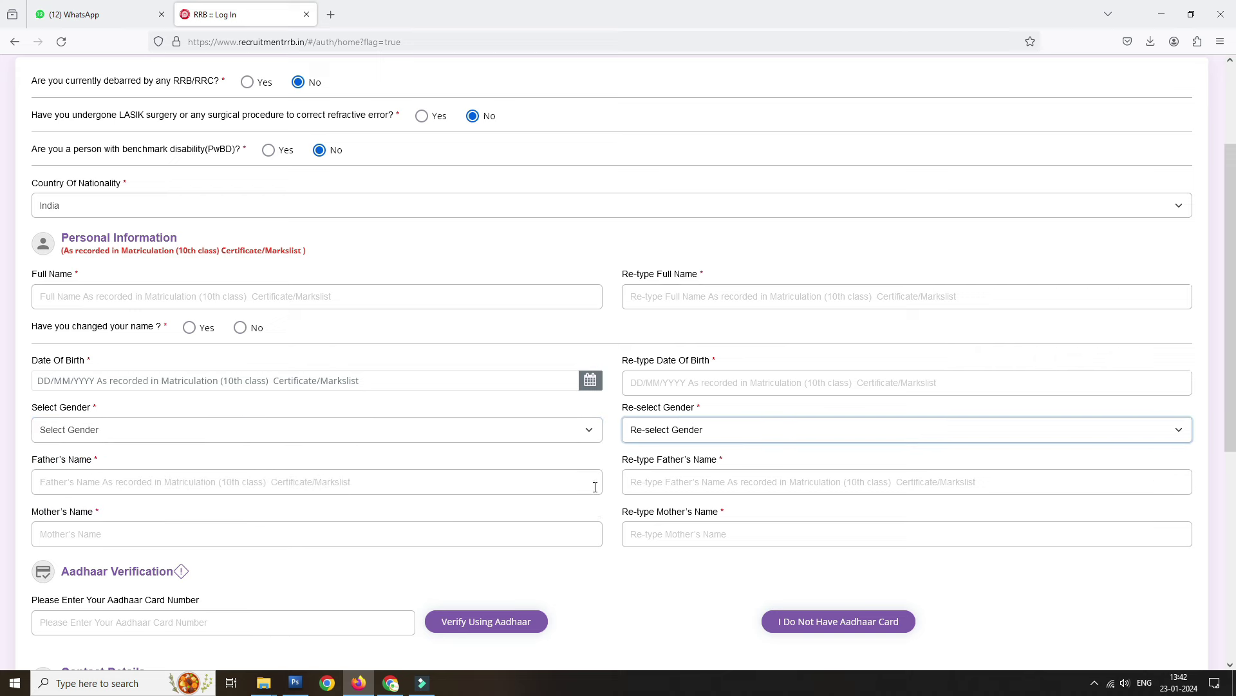
scroll(661, 543, "down", 3)
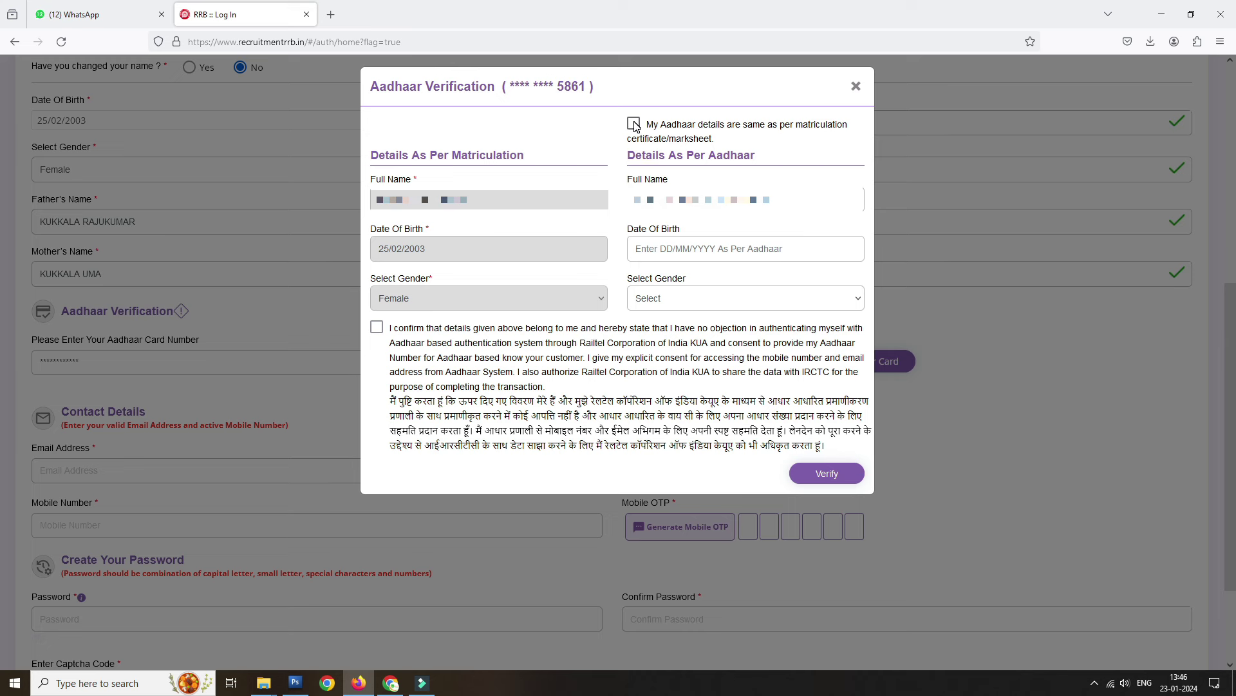
Step: Declare the Aadhaar details same as matriculation and enter the account password twice
left_click(634, 124)
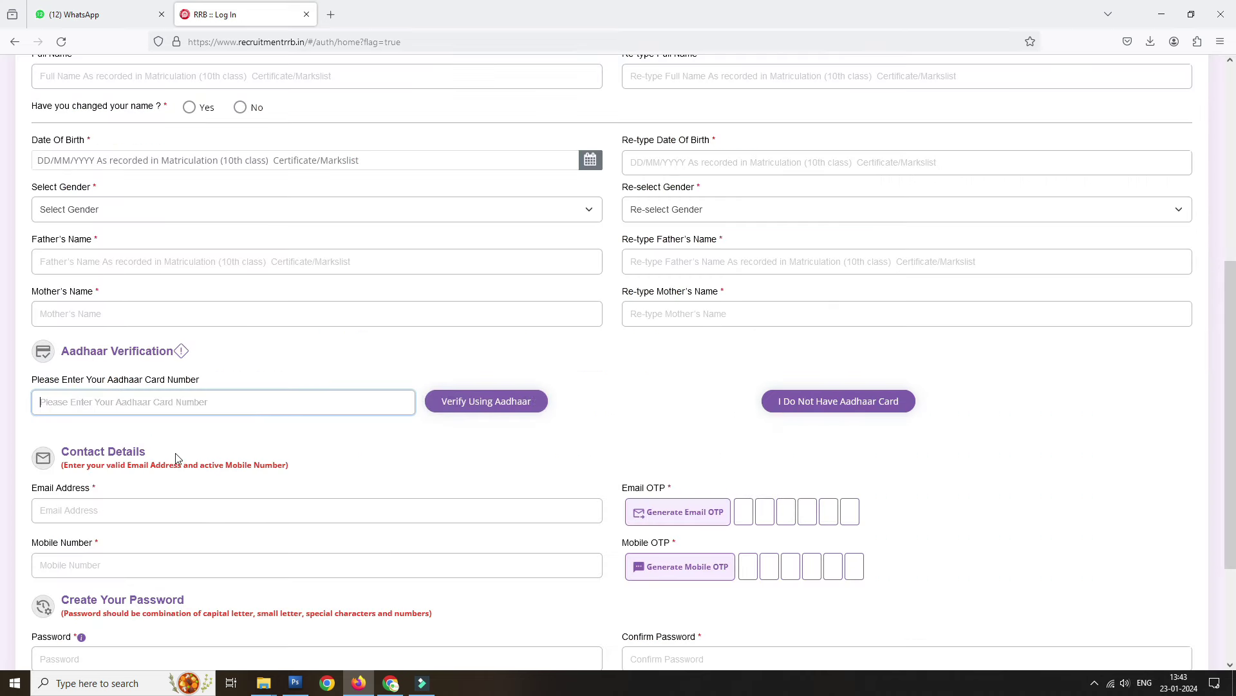
scroll(77, 388, "down", 1)
left_click(368, 418)
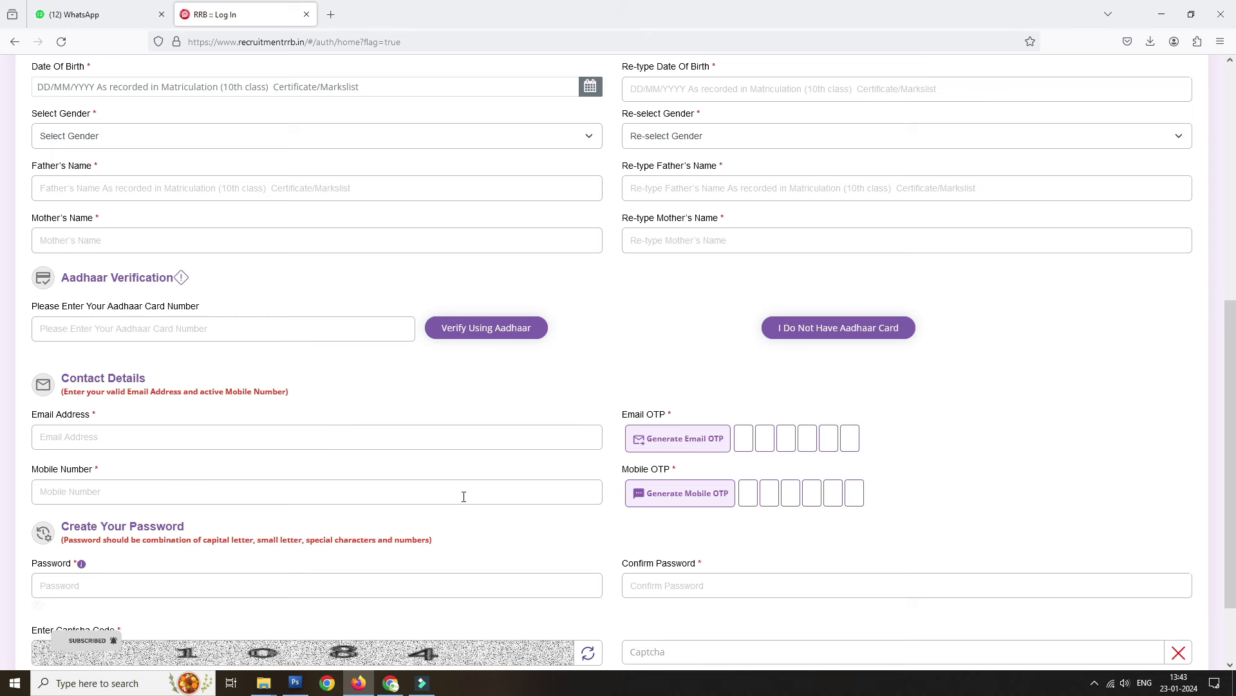
scroll(282, 515, "down", 3)
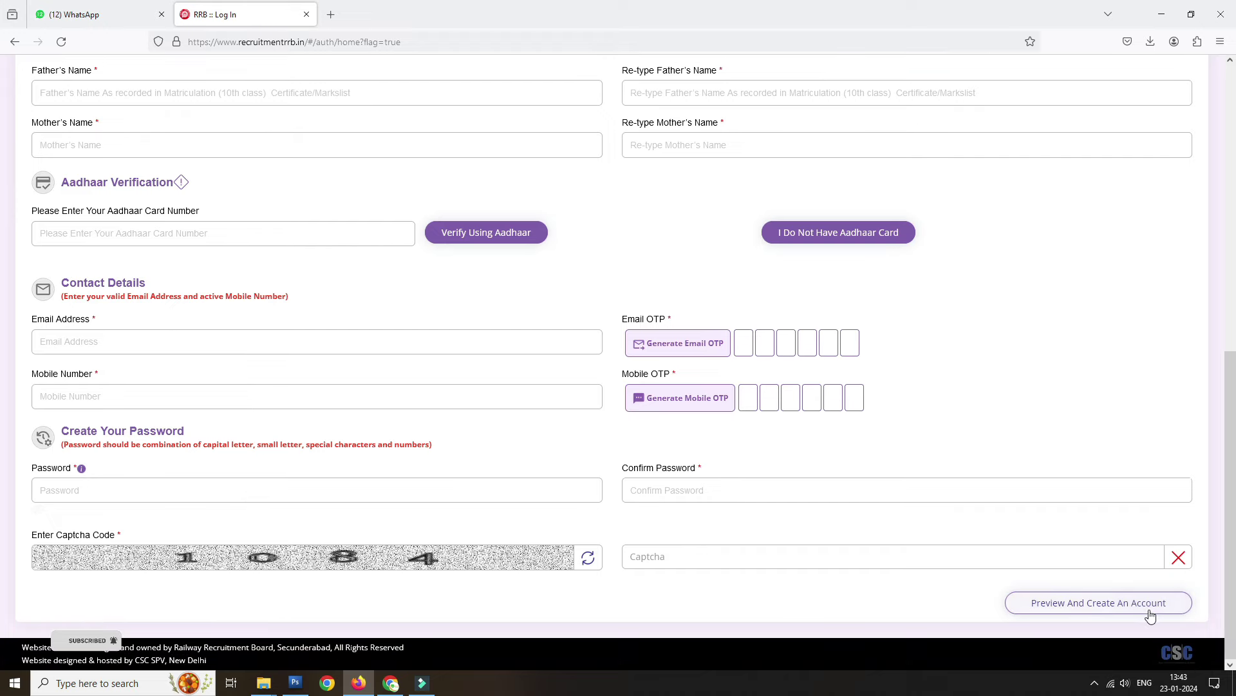
scroll(618, 536, "up", 3)
scroll(618, 535, "up", 10)
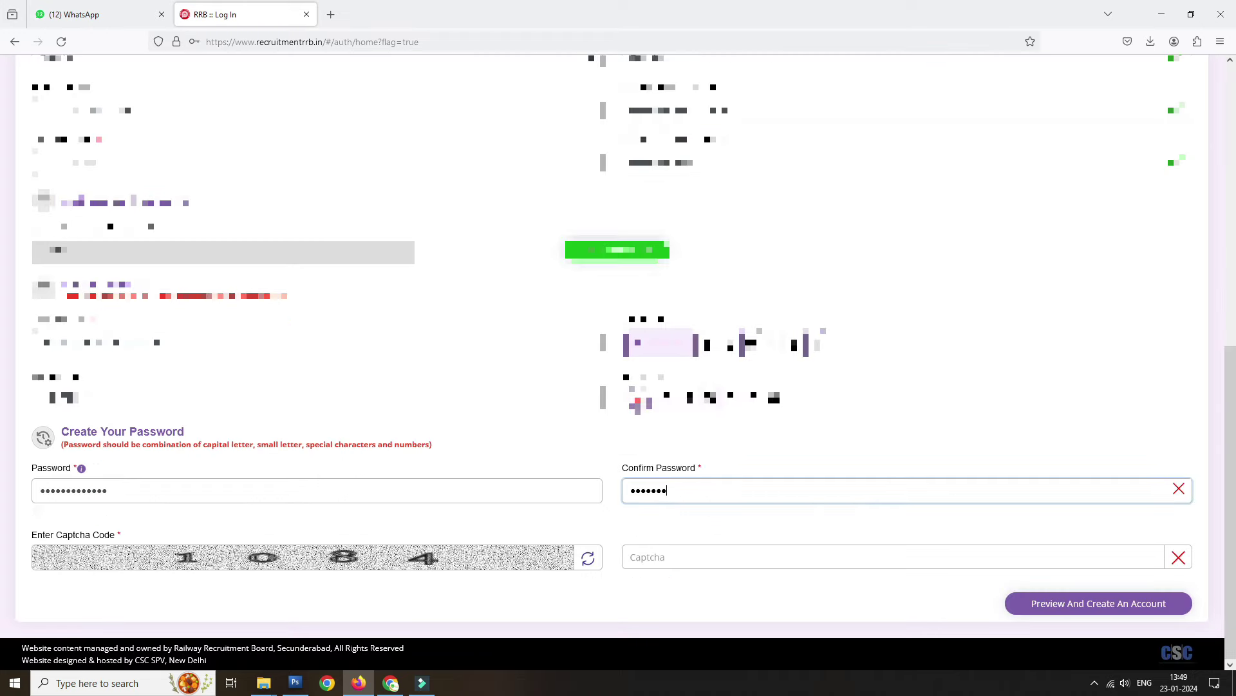
Step: Finish the password confirmation, enter captcha 1084 and preview the registration details
type("1")
key("Tab")
type("1084")
left_click(1112, 606)
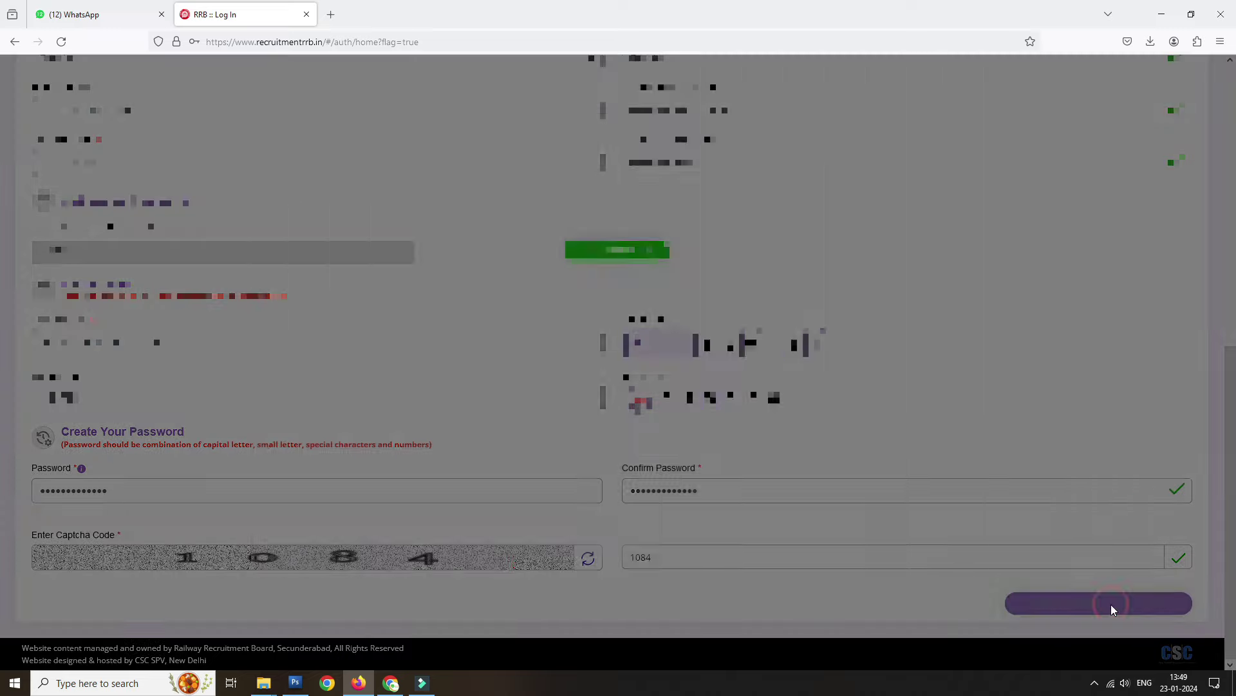
Step: Confirm the details were re-checked and create the account, returning to sign-in
left_click(505, 567)
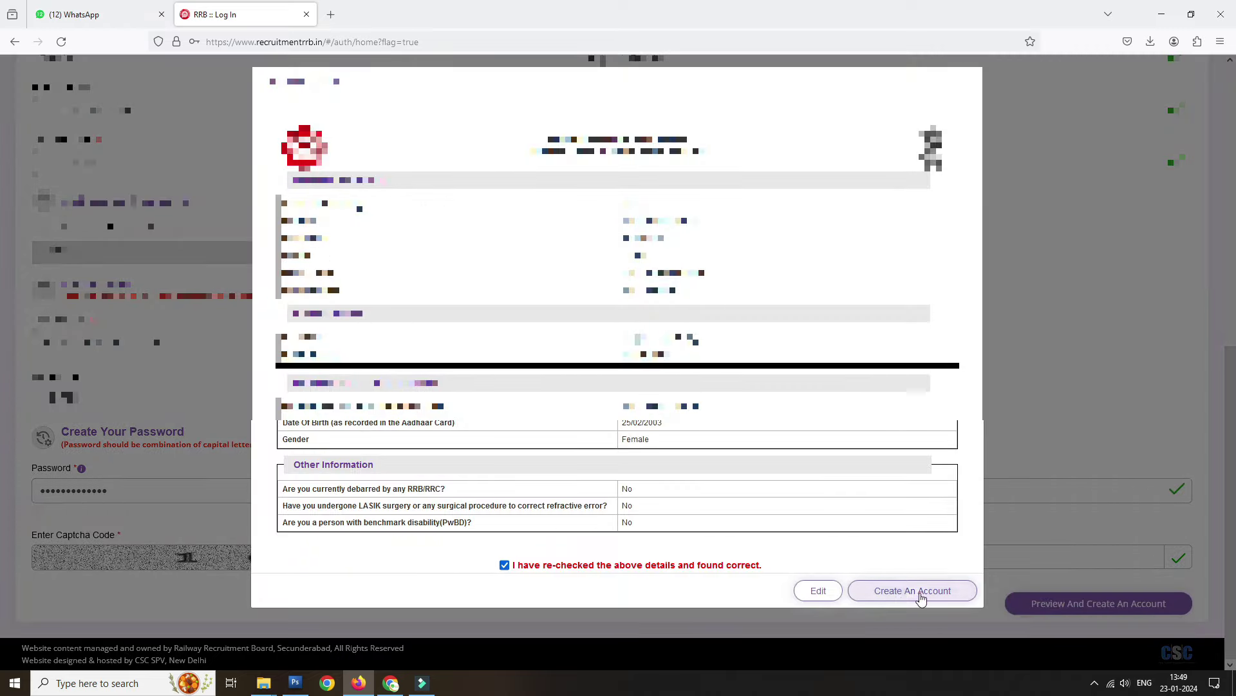
left_click(866, 590)
left_click(615, 418)
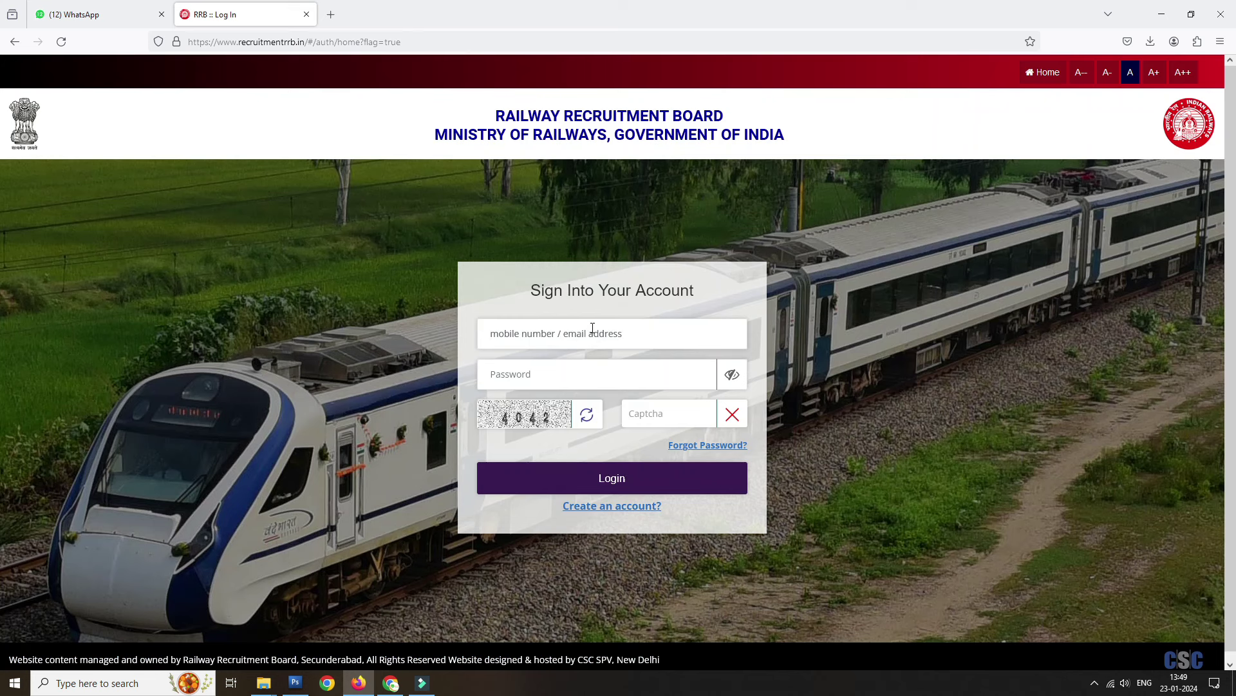
Step: Sign in with the registered mobile number, password and captcha 4042
left_click(592, 328)
type("9")
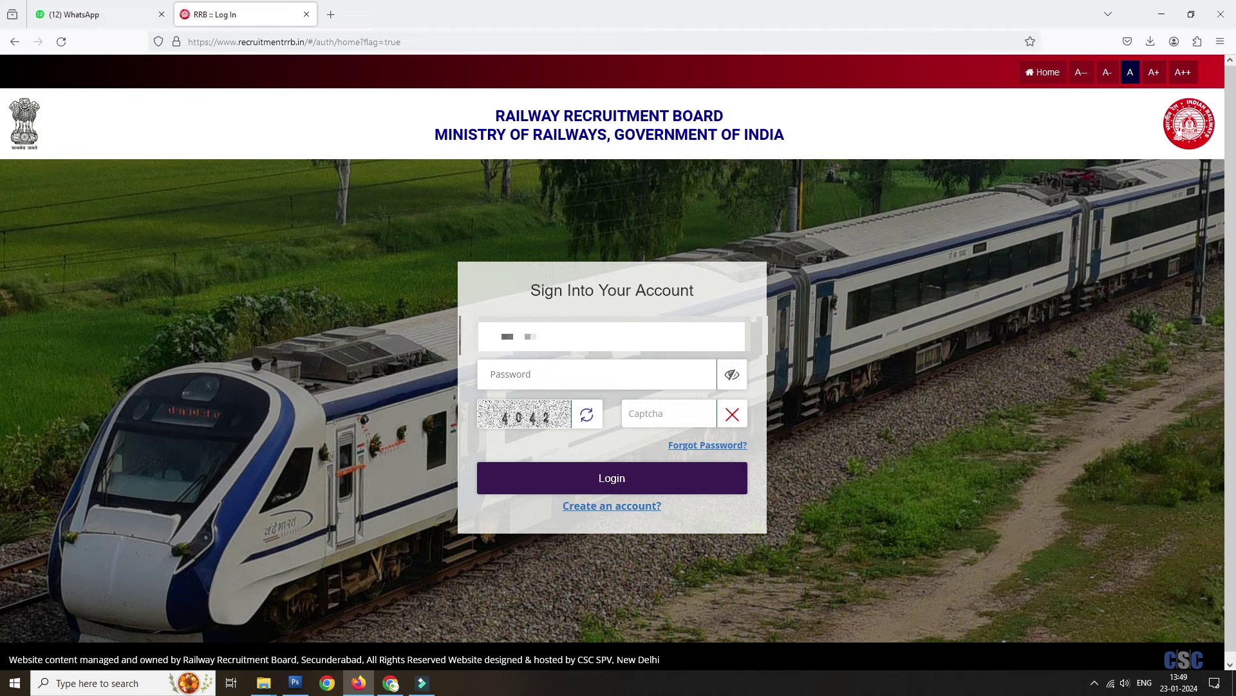
left_click(599, 374)
type("a")
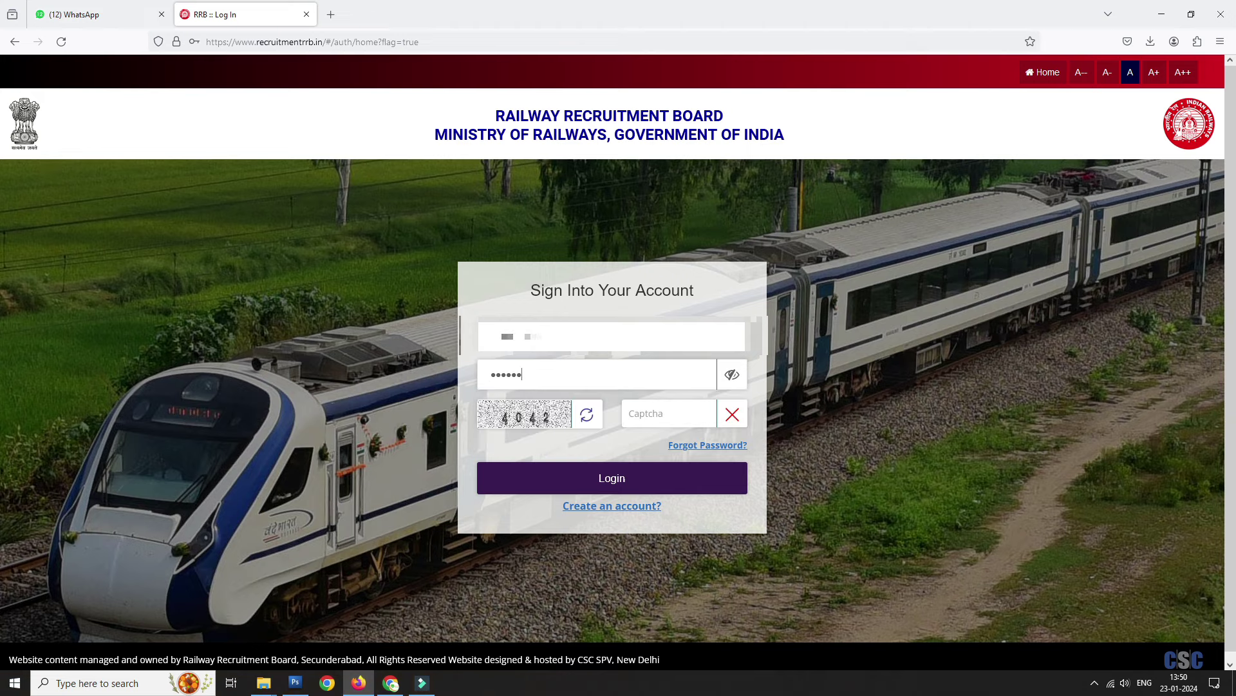
left_click(654, 405)
type("4042")
left_click(636, 465)
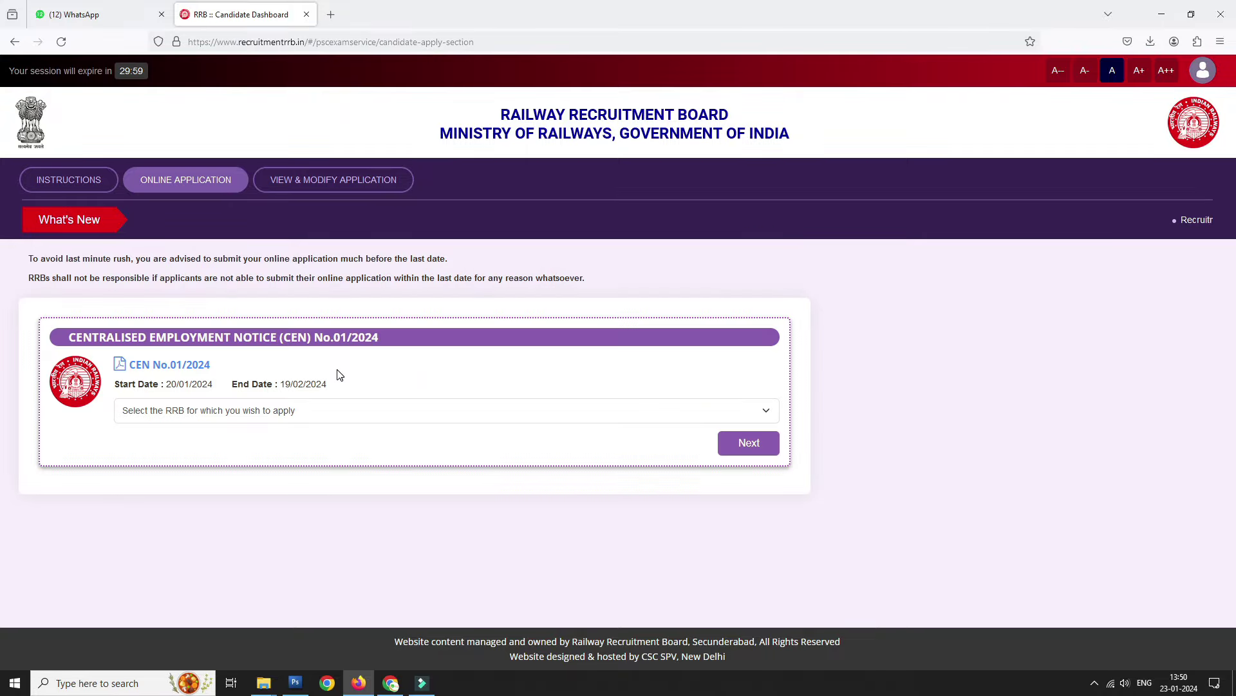
Step: Choose Secunderabad as the RRB and try the ALP (SCR) and ALP (ECoR) post selections
left_click(296, 414)
scroll(316, 252, "down", 1)
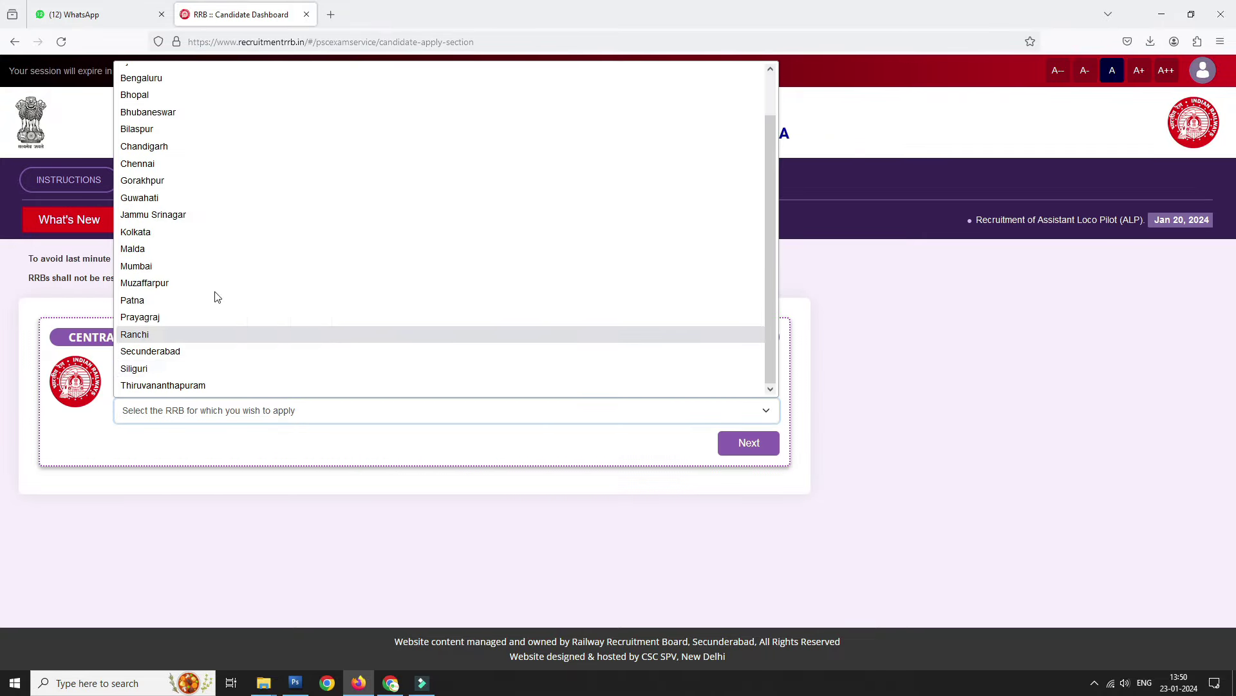
scroll(204, 132, "up", 1)
scroll(165, 359, "down", 1)
left_click(164, 351)
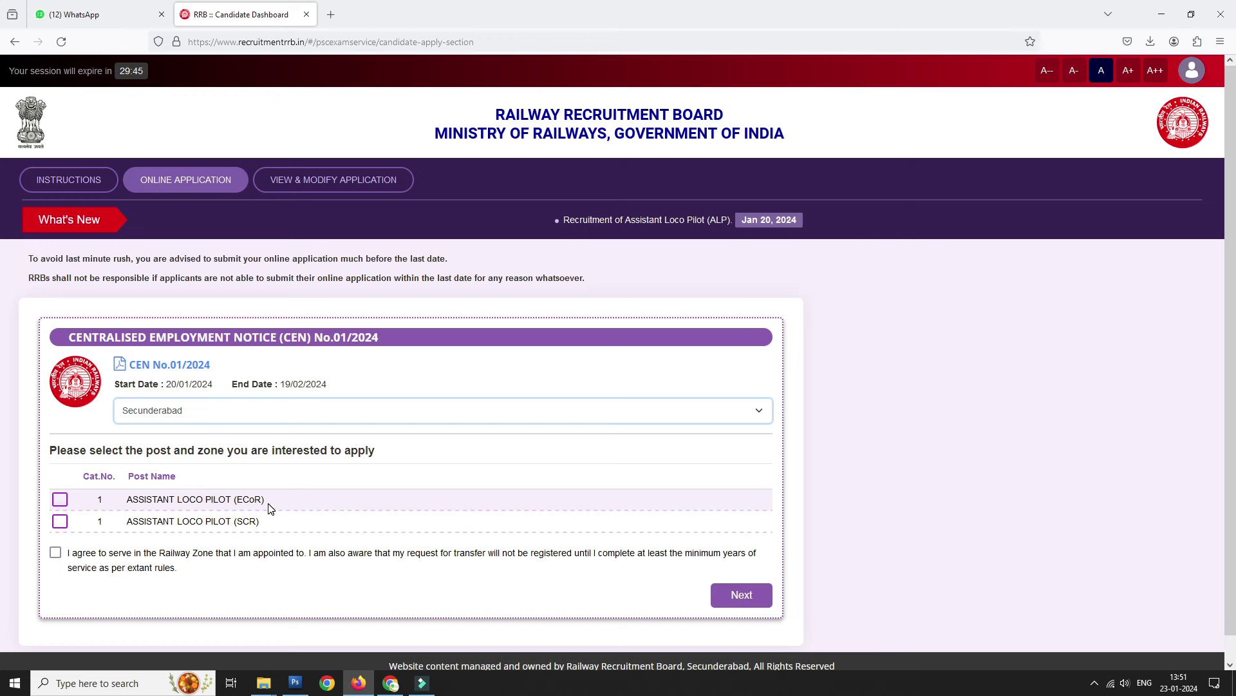
left_click(61, 520)
left_click(59, 499)
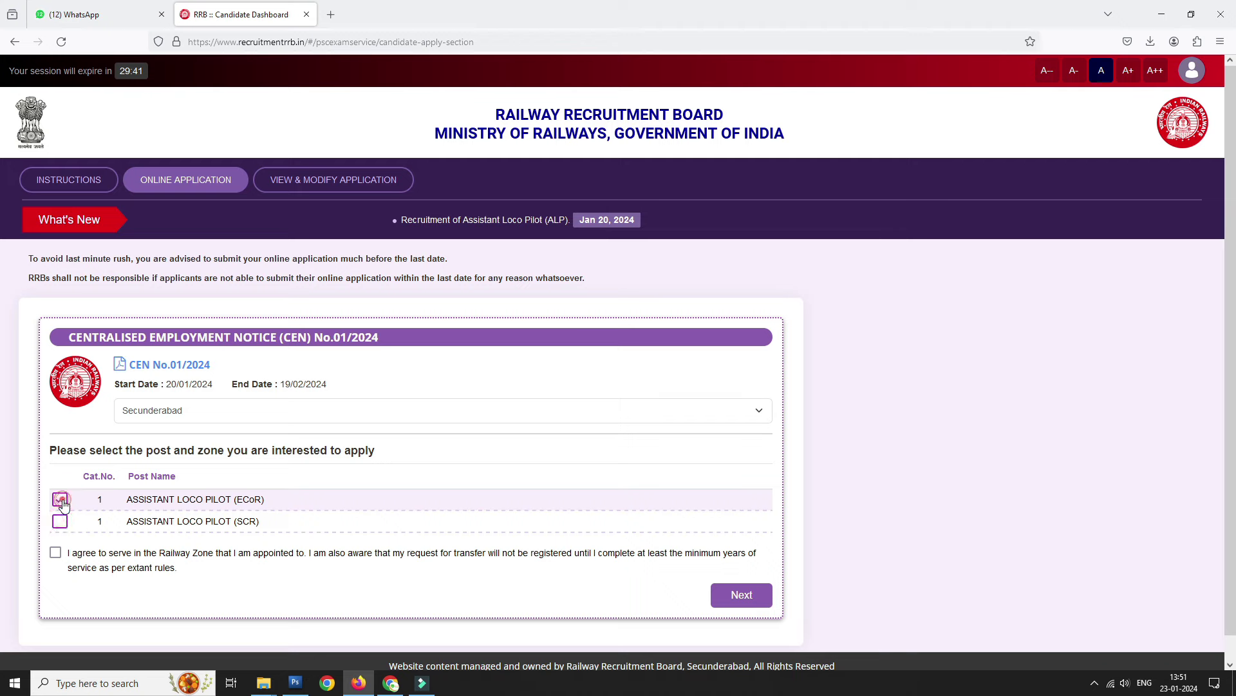
left_click(60, 499)
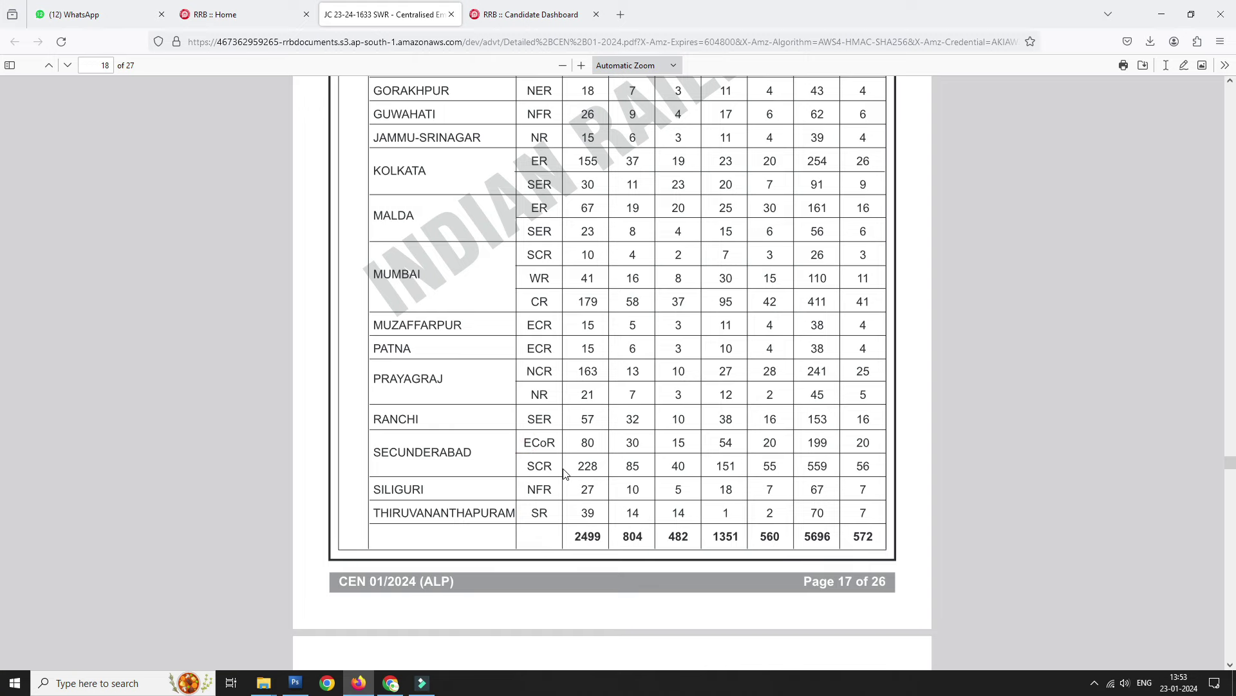
Step: On Personal Details, set marital status Unmarried, religion Hindu and exam language Telugu
key("ctrl+Tab")
left_click(753, 599)
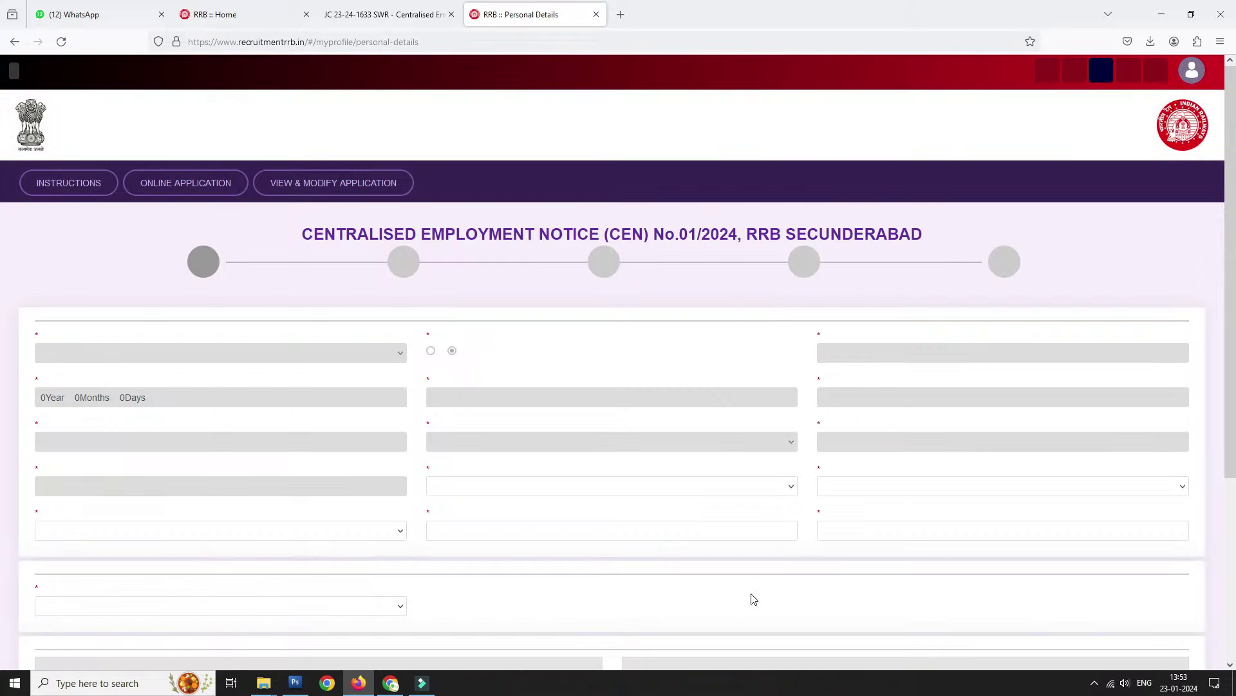
left_click(219, 357)
left_click(62, 394)
left_click(468, 356)
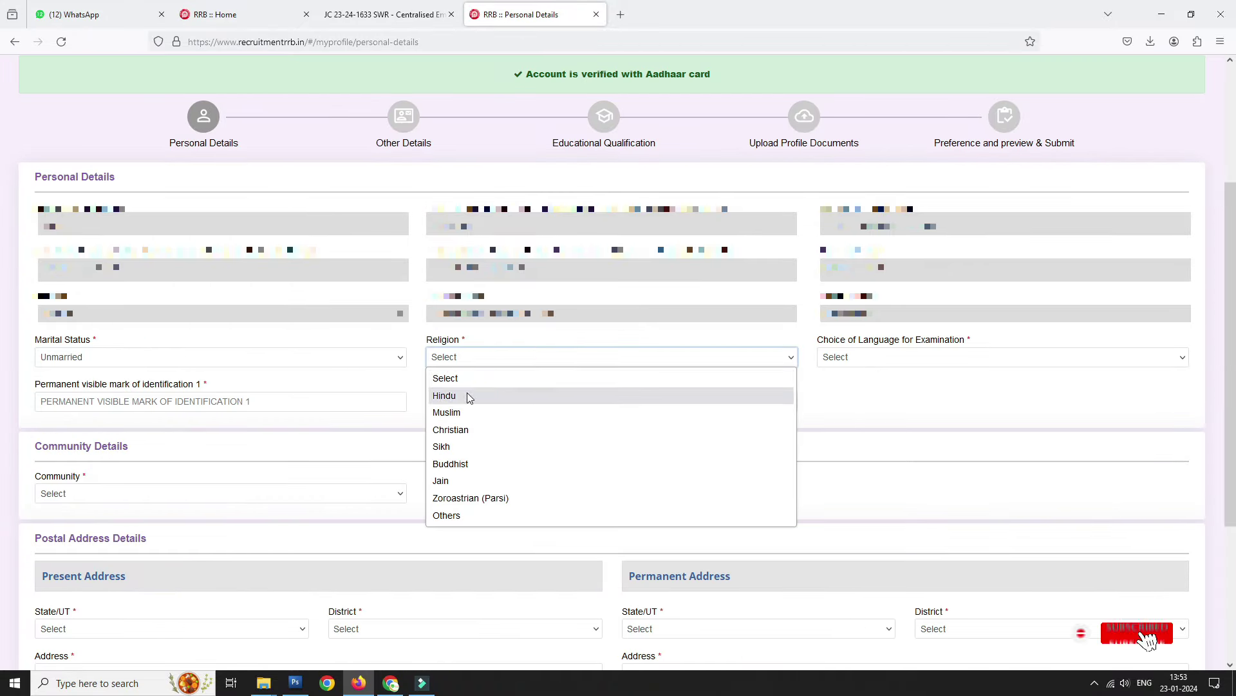
left_click(468, 397)
left_click(900, 357)
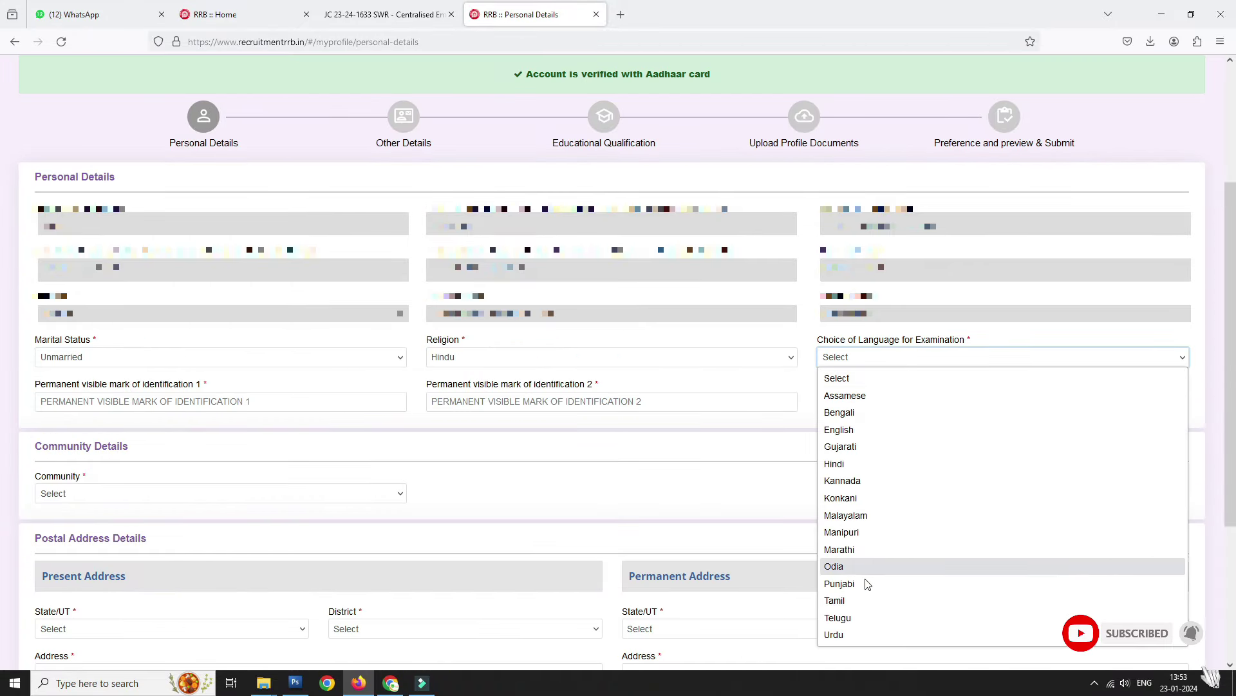
left_click(857, 430)
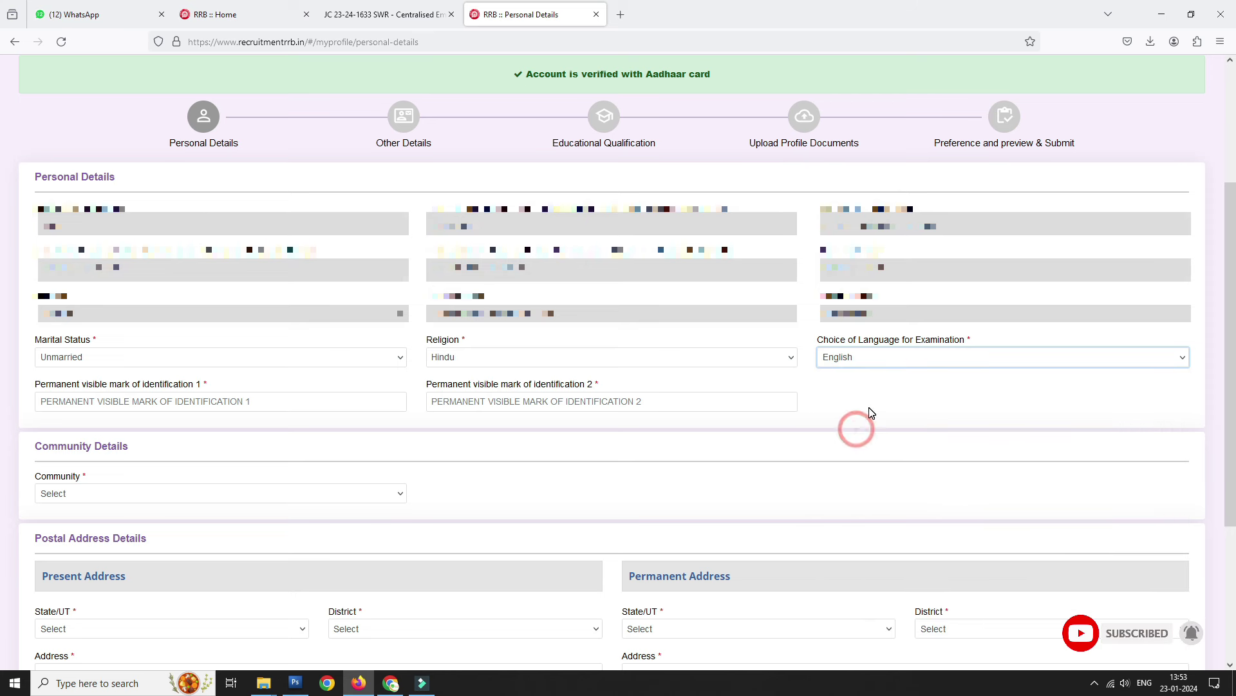
left_click(864, 366)
left_click(853, 627)
Step: Enter identification mark 'A MOLE ON THE' and answer Yes to the OBC non-creamy layer question
left_click(205, 401)
type("A M")
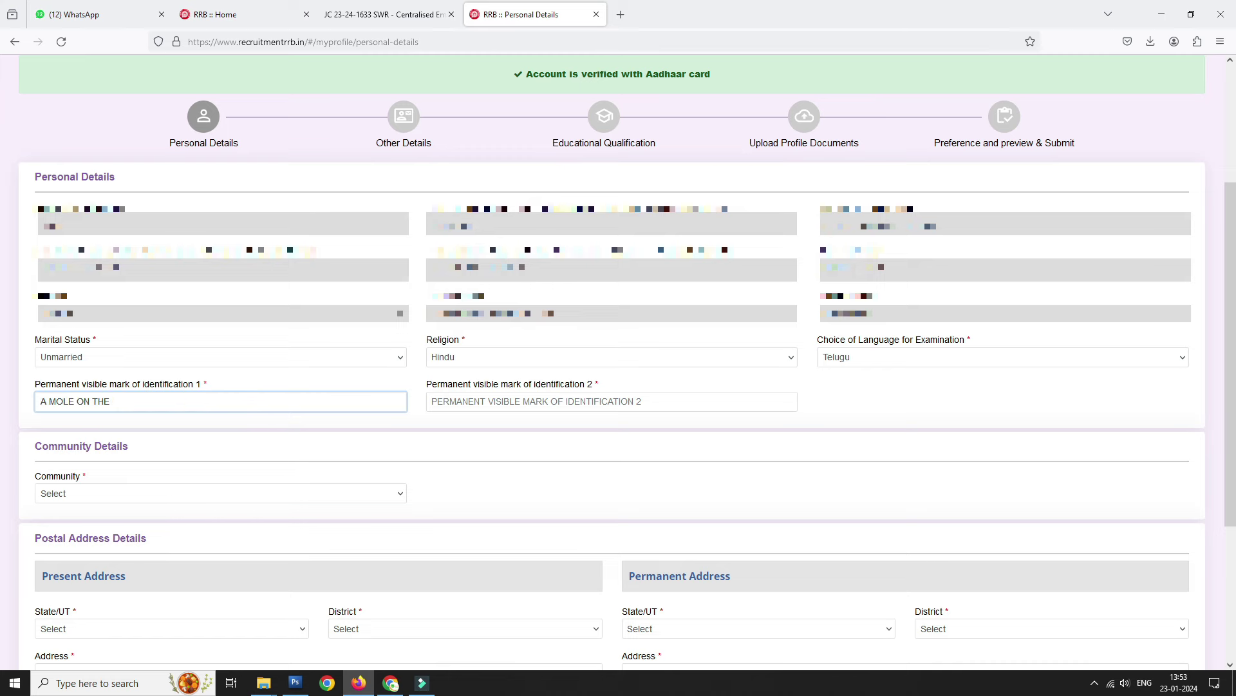
type("OLE ON THE")
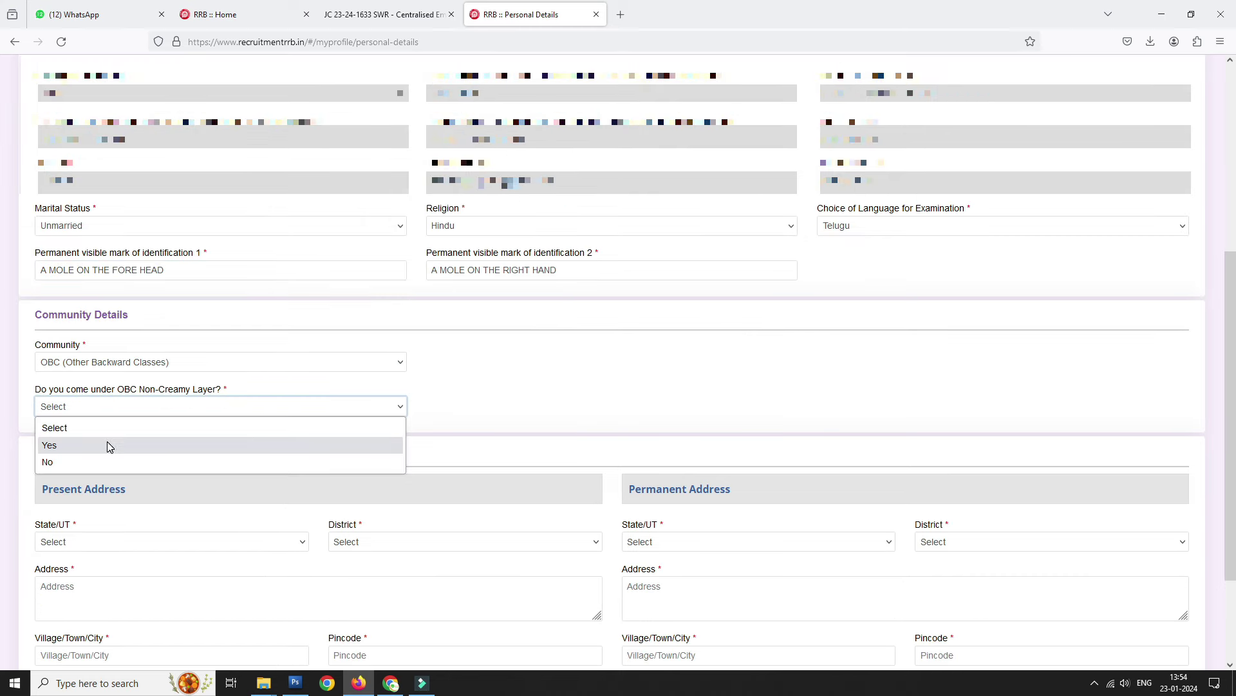
left_click(109, 443)
left_click_drag(349, 330, 547, 348)
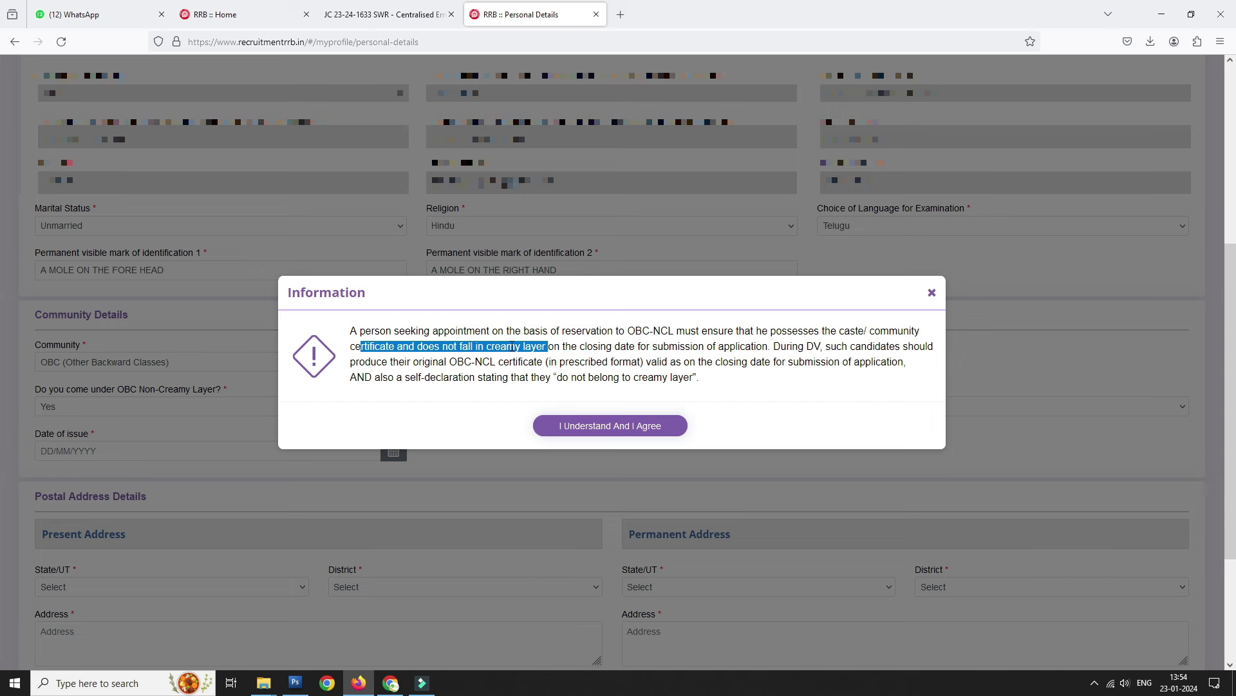
left_click(438, 346)
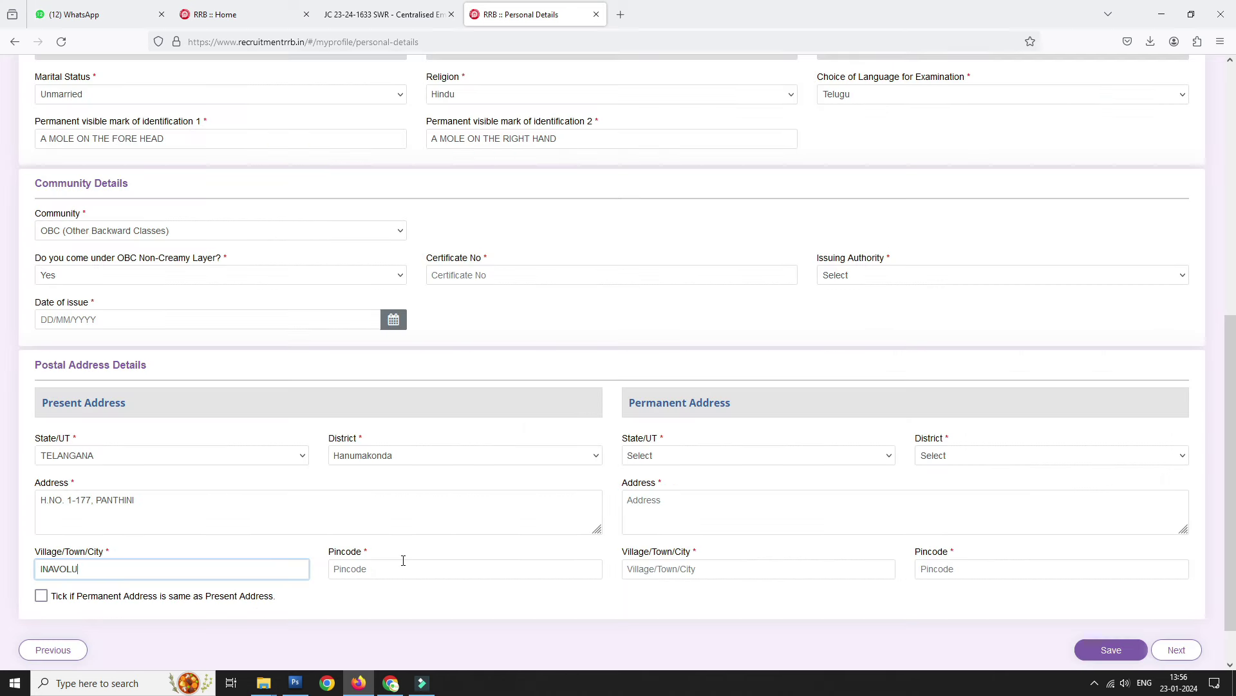
Step: Enter pincode 506310 and save the Personal Details
left_click(403, 561)
type("506")
type("310")
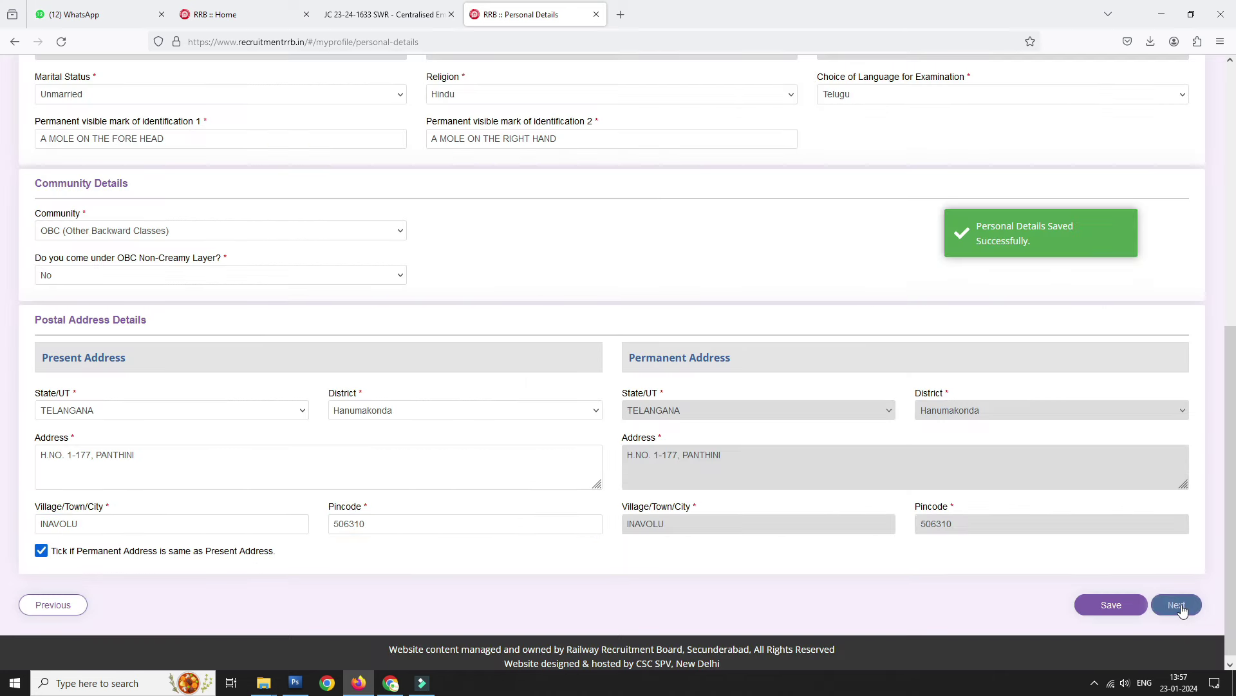
left_click(1178, 602)
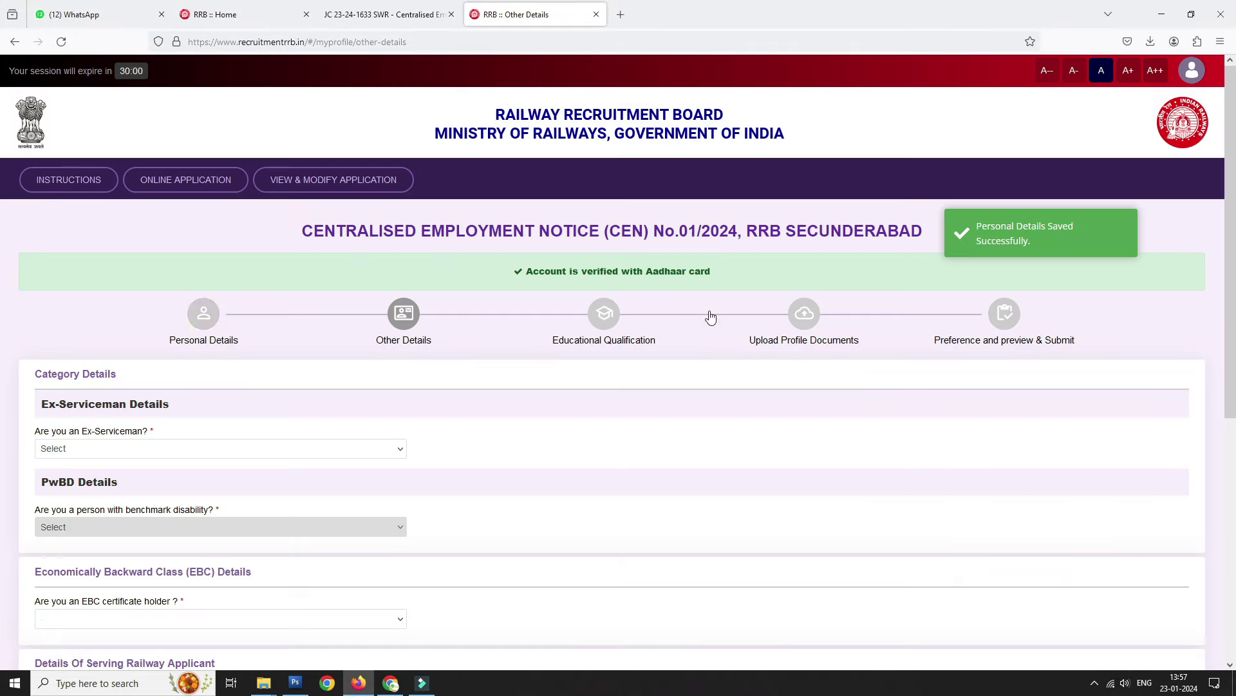
Step: Answer No to the ex-serviceman question
left_click(193, 448)
left_click(74, 501)
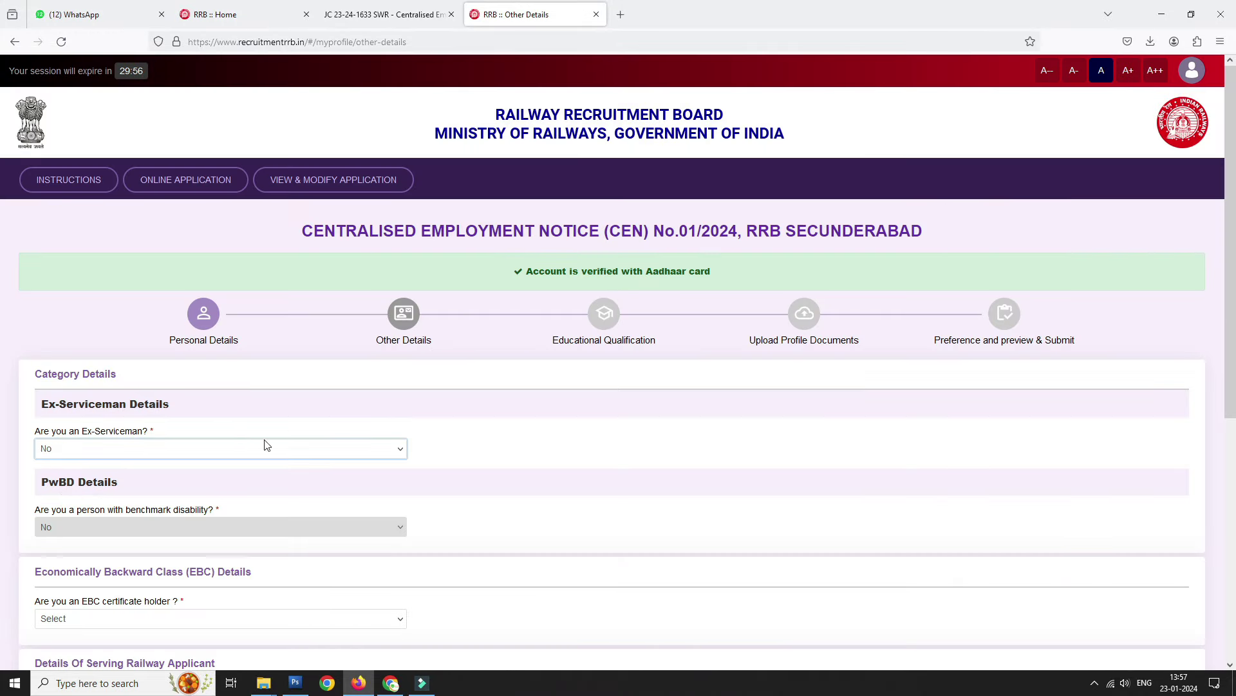
scroll(137, 400, "down", 3)
Step: Set both the EBC certificate holder and fee concession answers to No
left_click(179, 422)
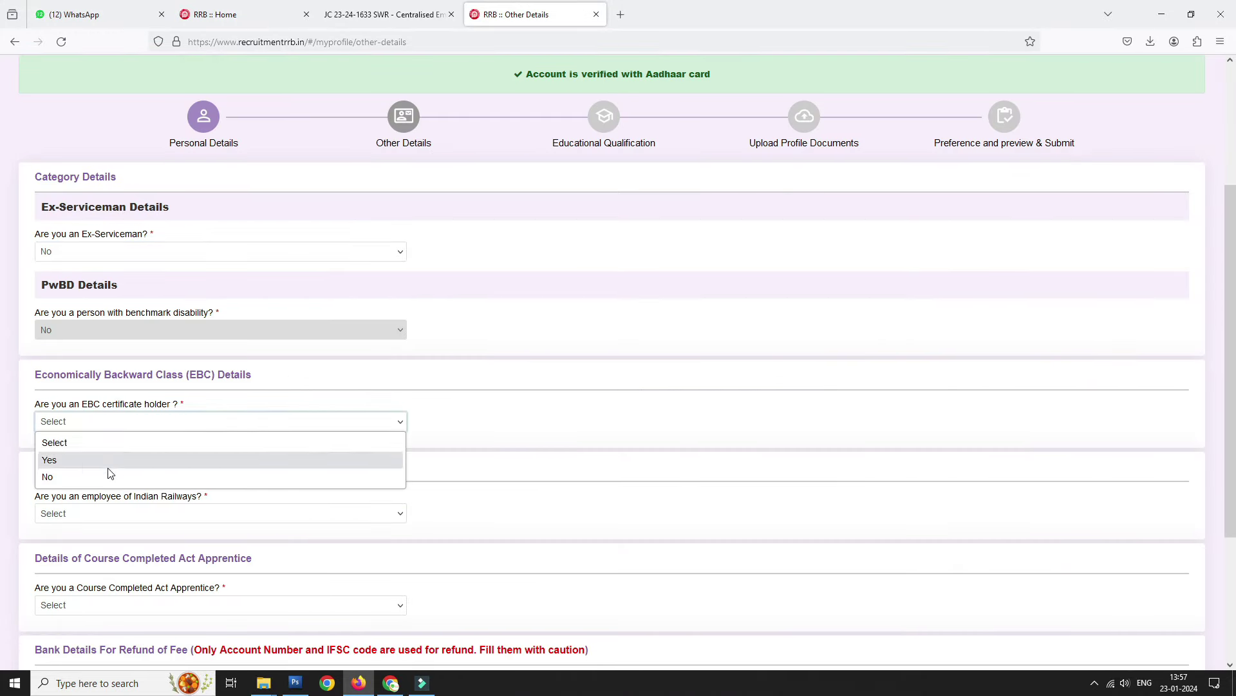
left_click(107, 458)
left_click(585, 467)
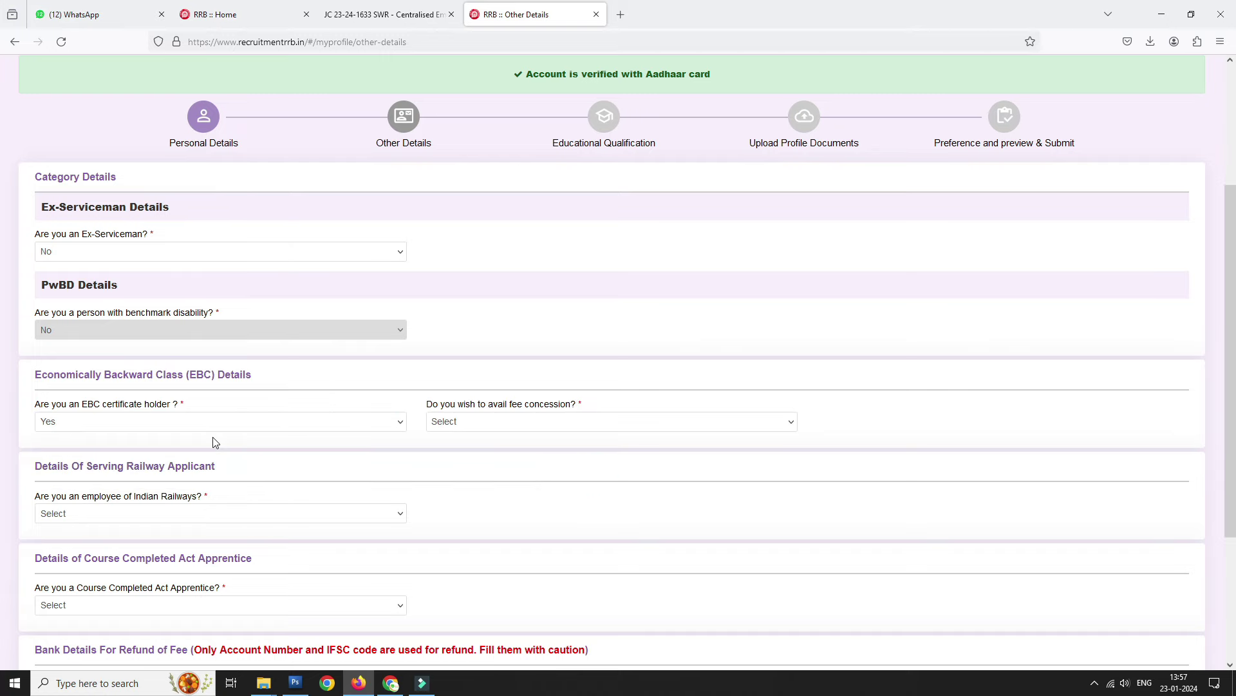
left_click(577, 428)
left_click(486, 460)
left_click(524, 414)
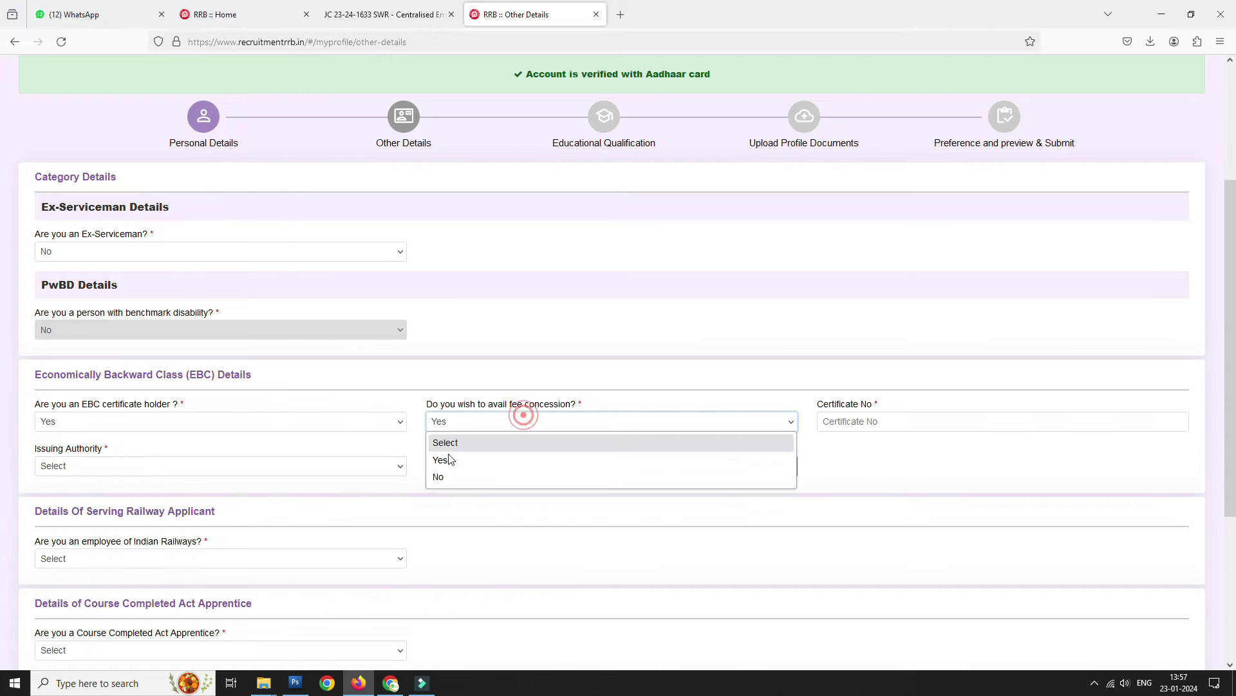
left_click(444, 476)
left_click(178, 422)
left_click(90, 475)
scroll(52, 412, "down", 5)
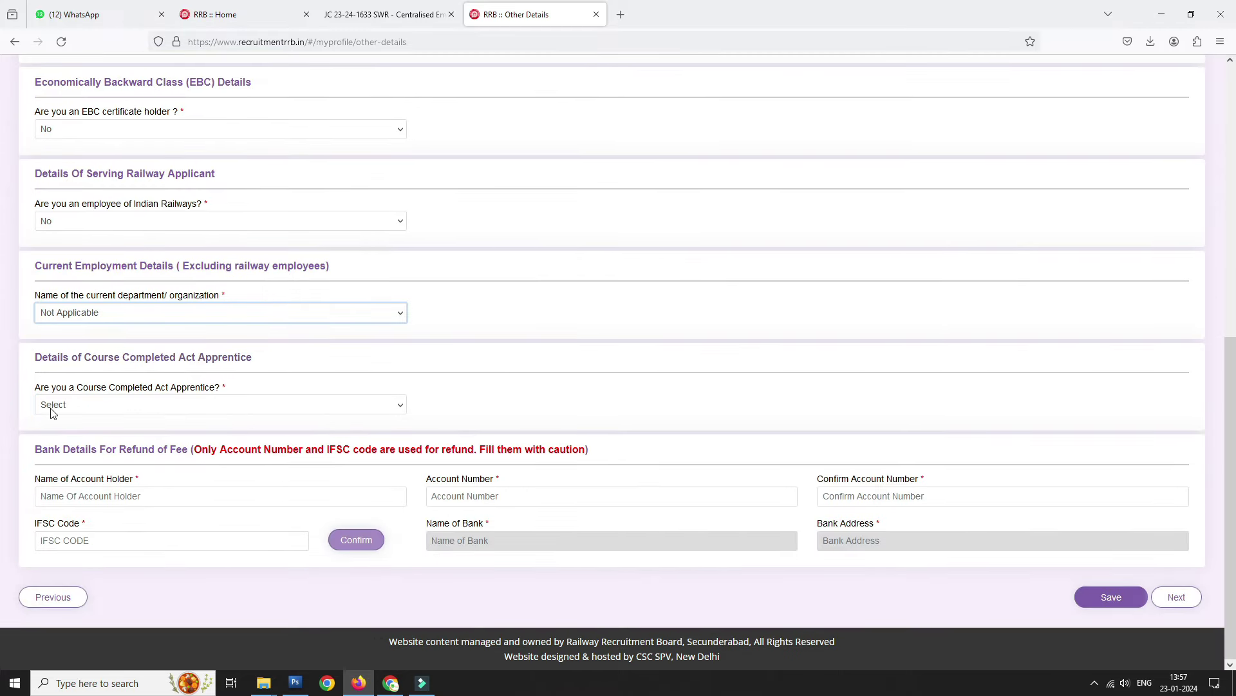
Step: Mark the Act Apprentice course as completed and search the trade list for 'me'
left_click(125, 405)
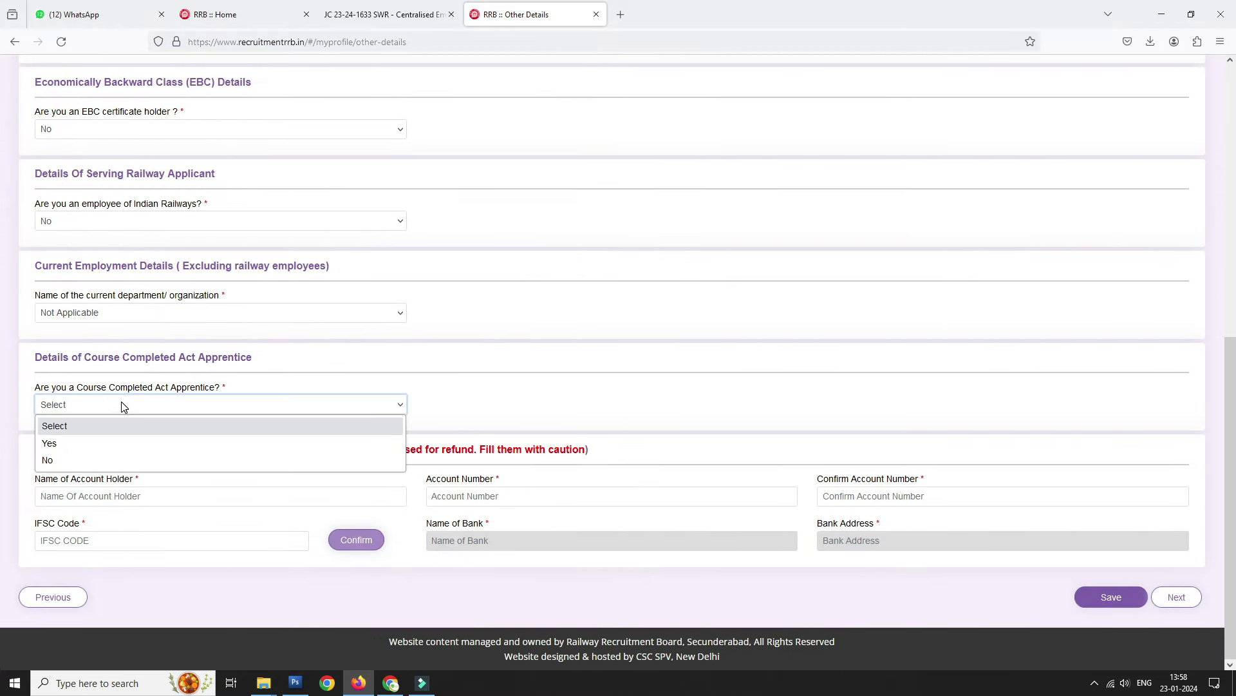
left_click(64, 444)
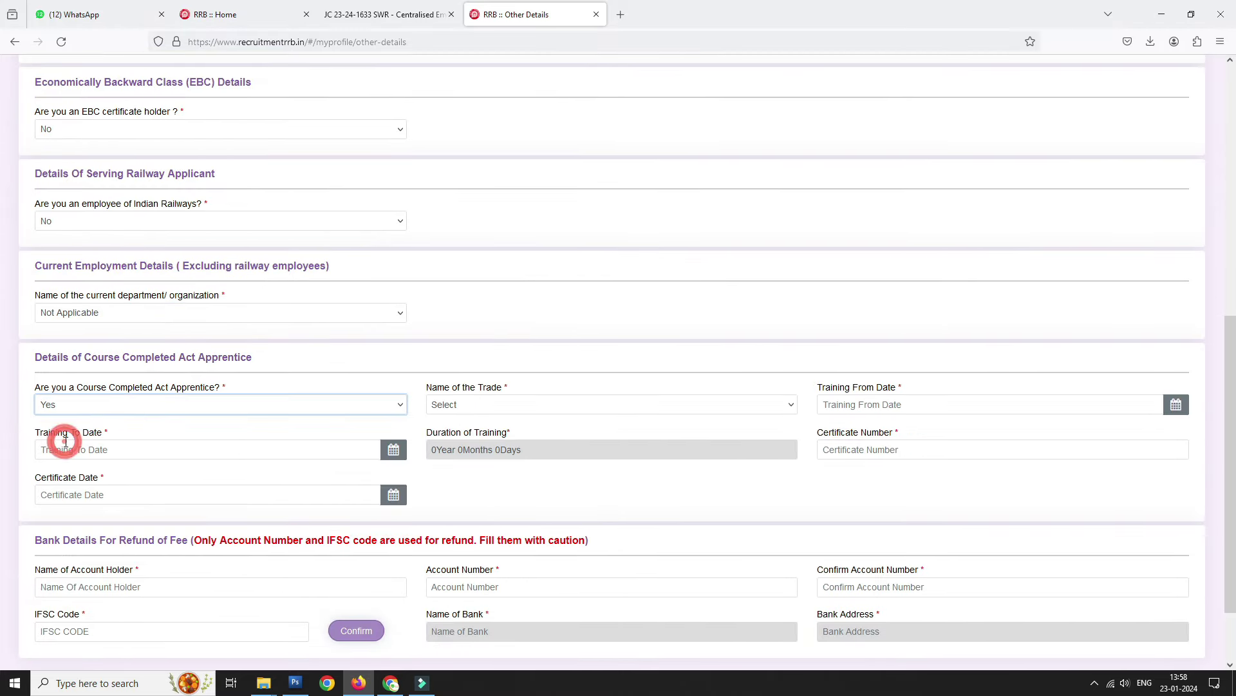
left_click(509, 404)
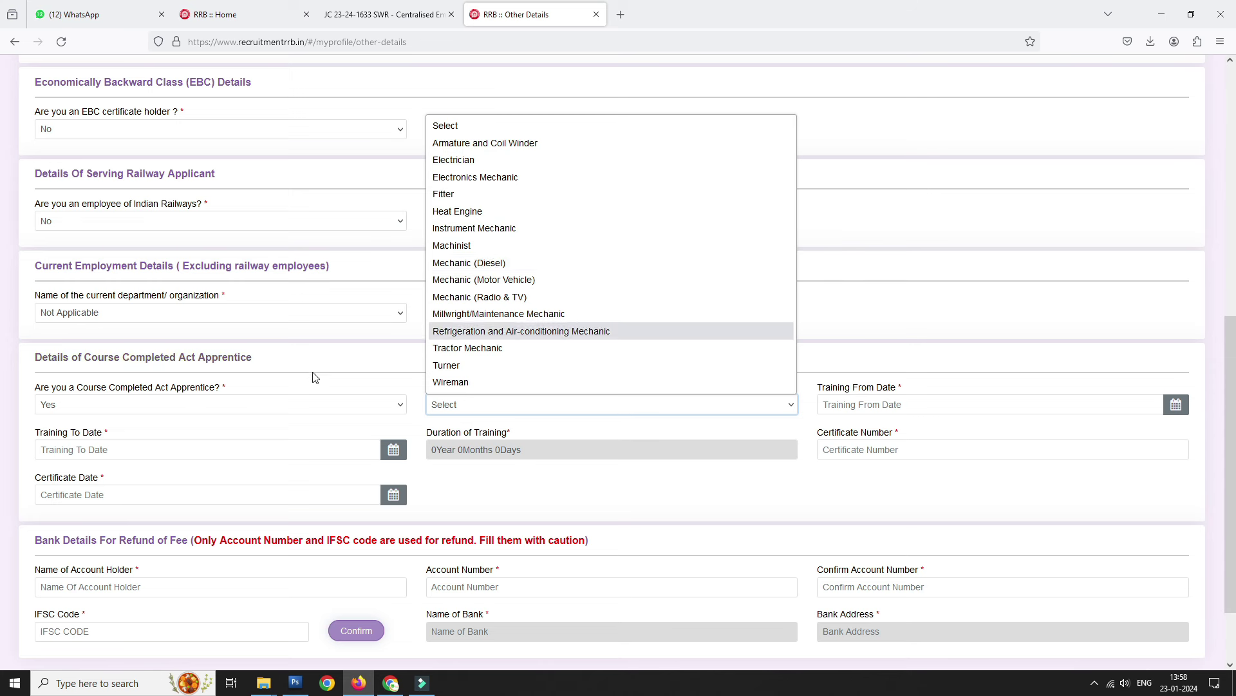
left_click(487, 404)
type("me")
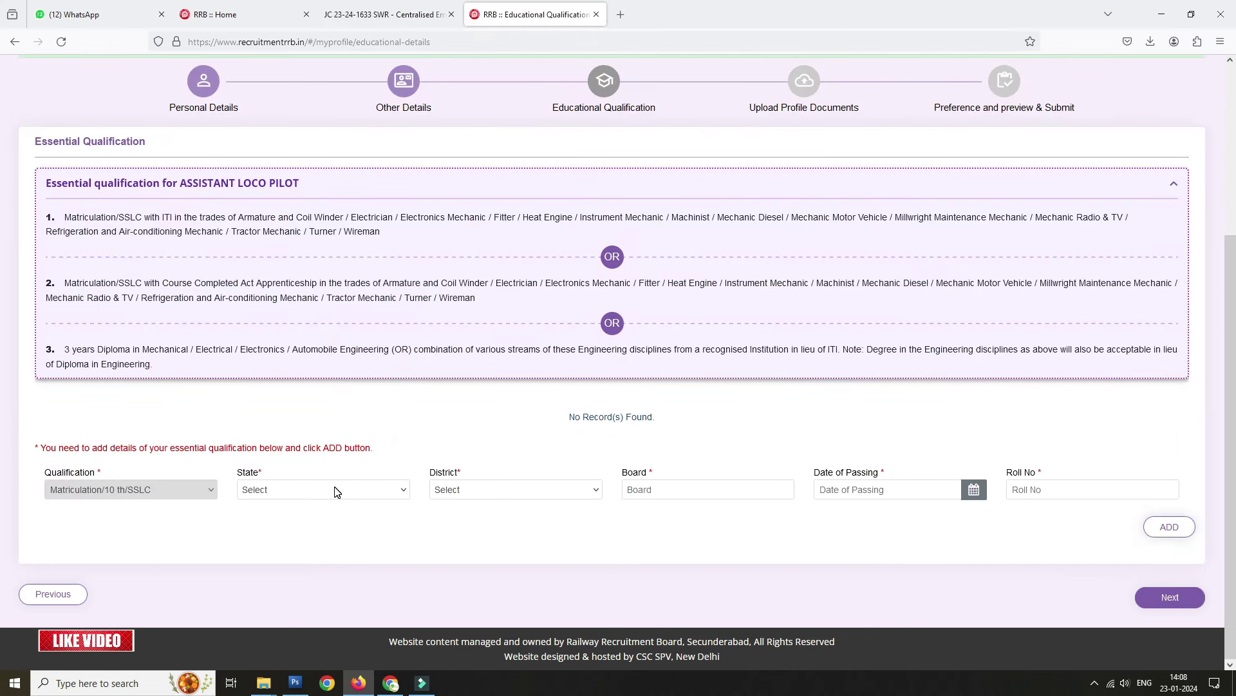
Step: Add the Matriculation qualification with state TELANGANA and district Jangoan
left_click(337, 492)
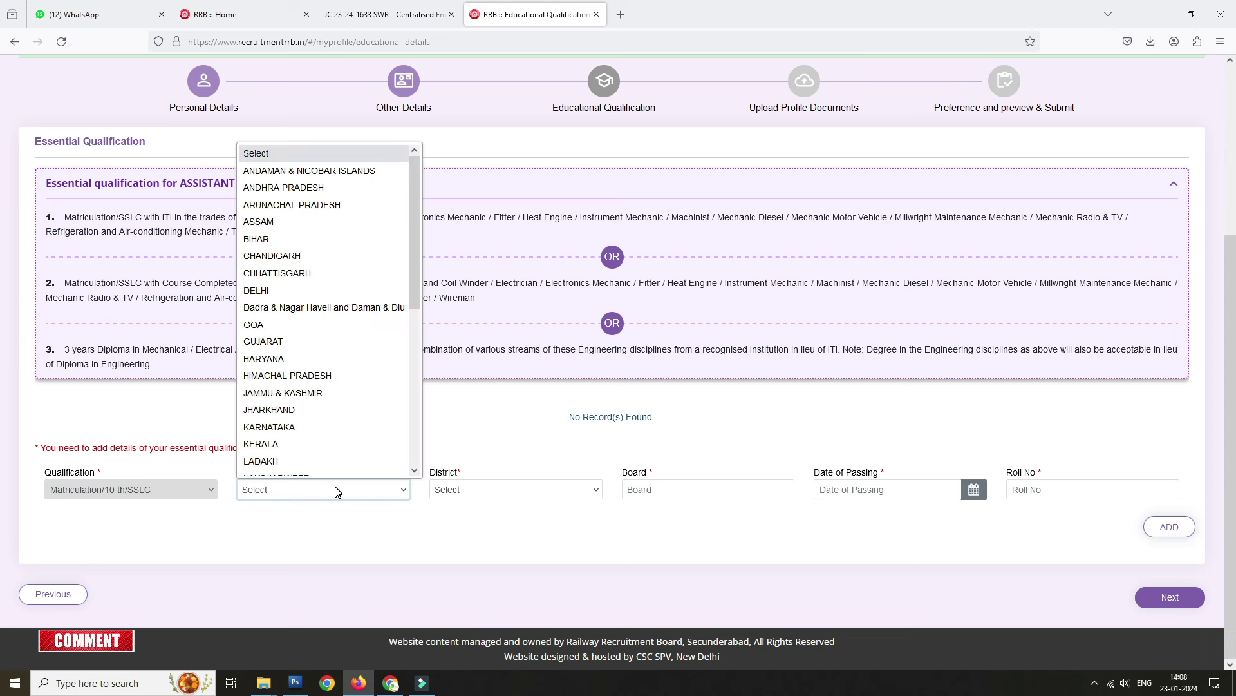
type("tel")
key("Return")
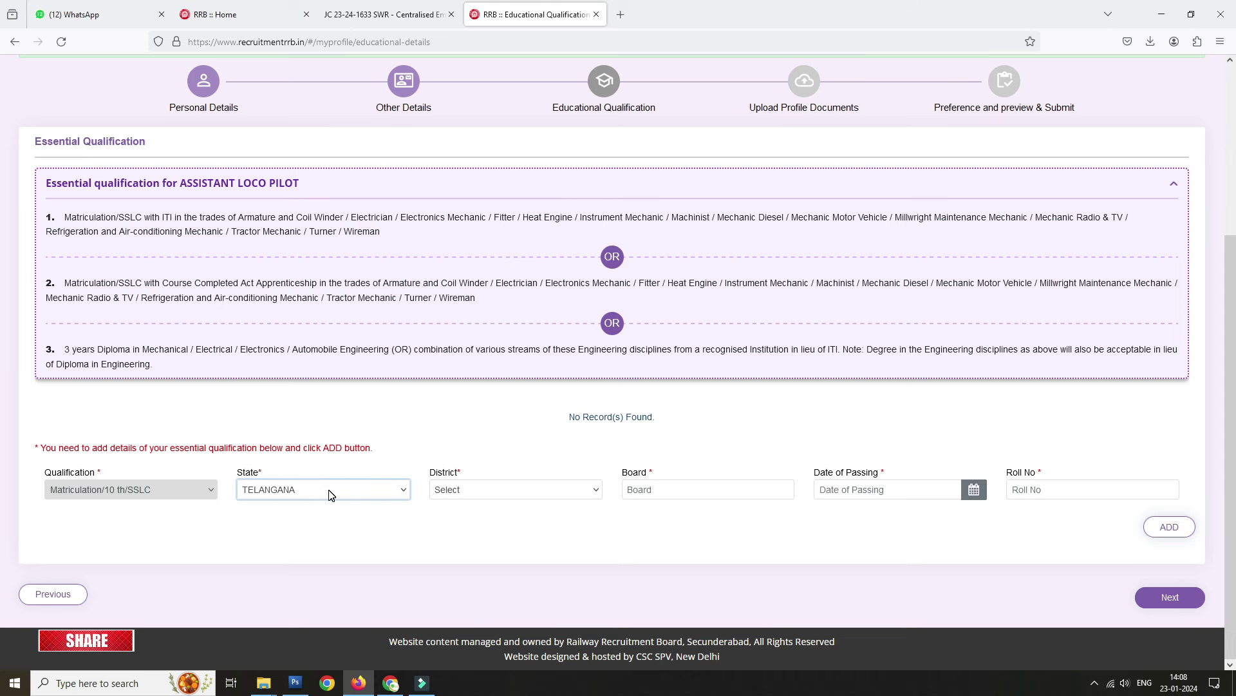
left_click(497, 492)
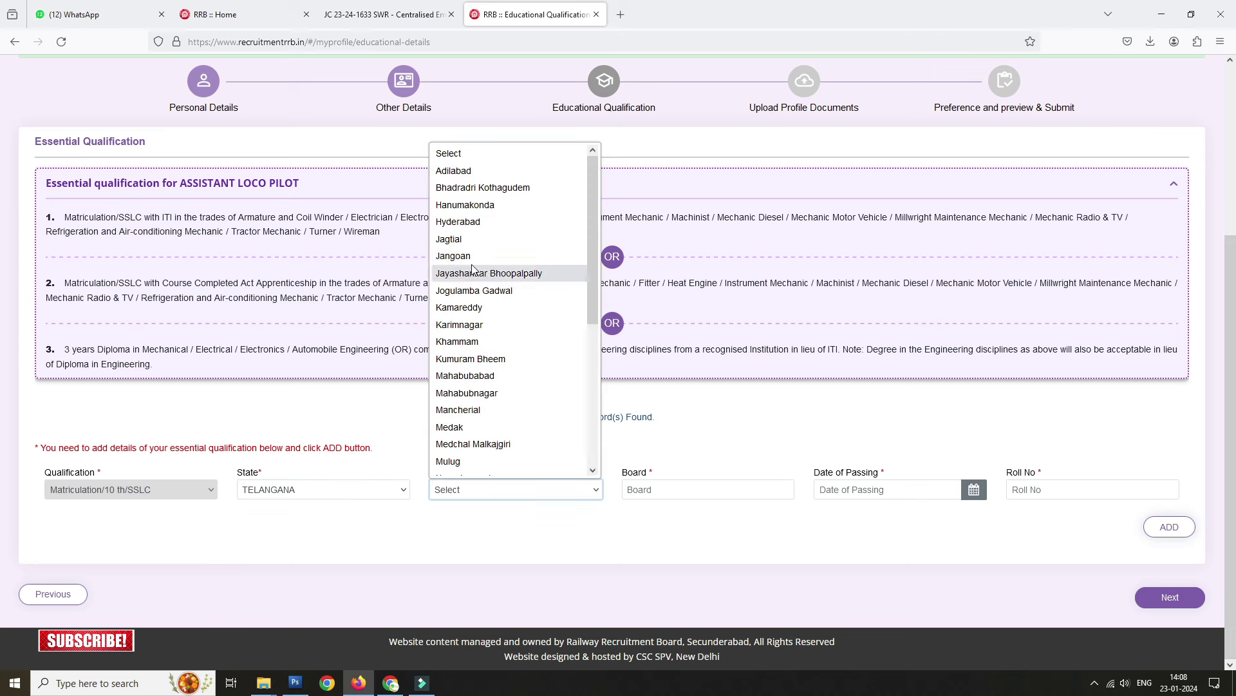
left_click(476, 258)
left_click(1169, 527)
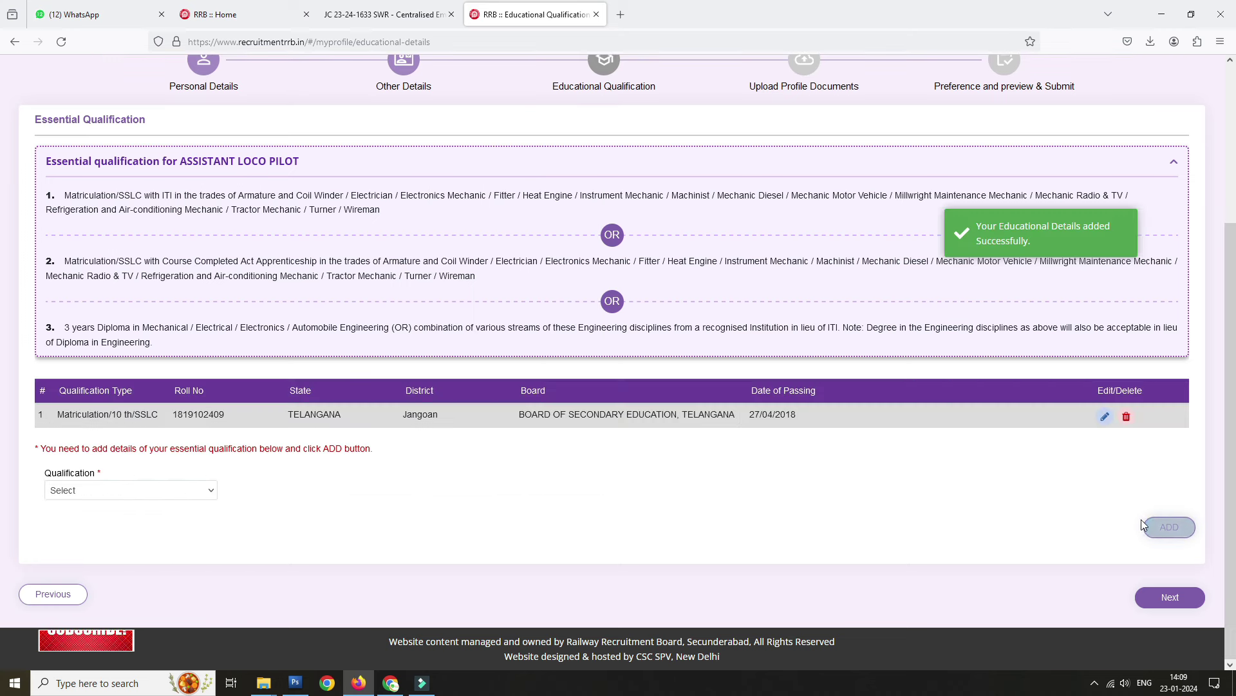
Step: Enter a 3-year Mechanical engineering diploma from TELANGANA and continue to document upload
left_click(161, 490)
left_click(160, 564)
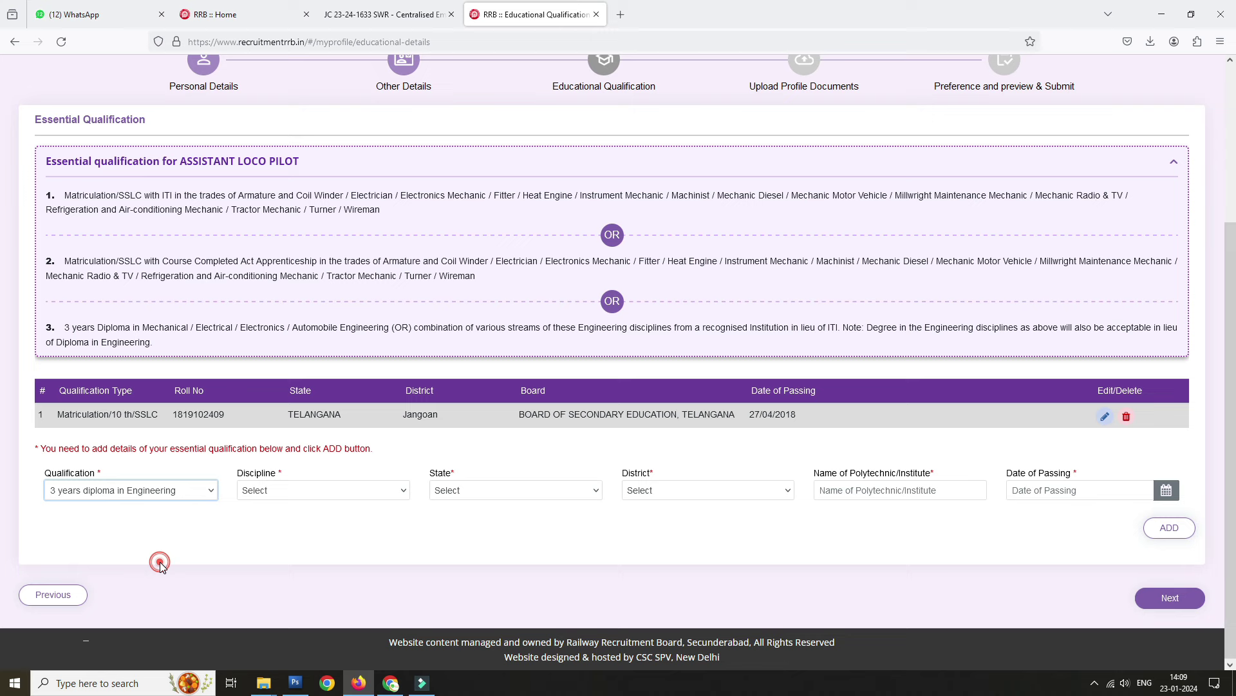
left_click(312, 490)
left_click(298, 579)
left_click(512, 491)
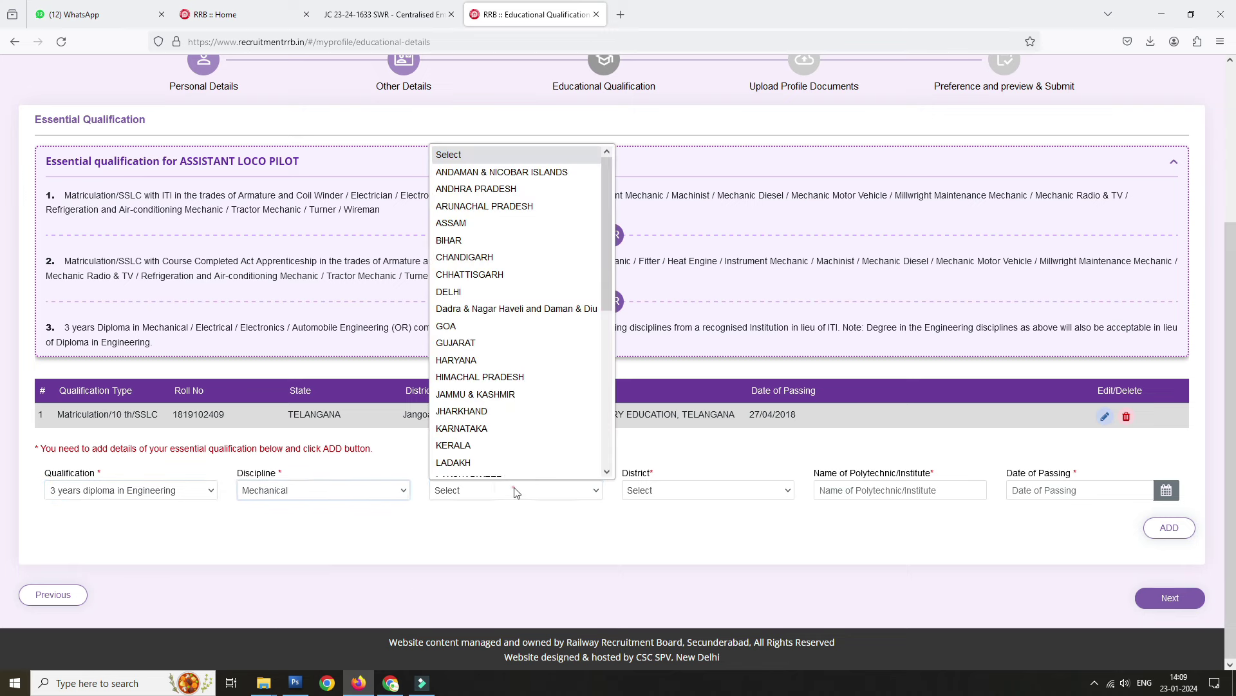
type("te")
key("Return")
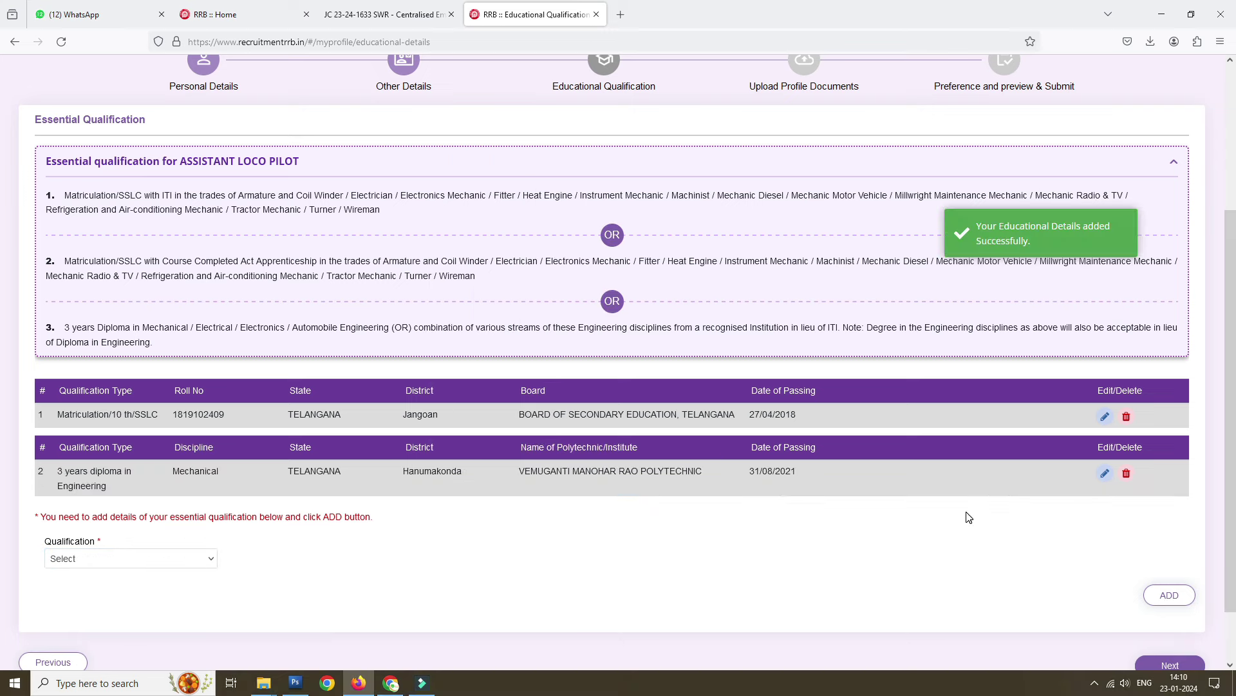
scroll(963, 517, "down", 1)
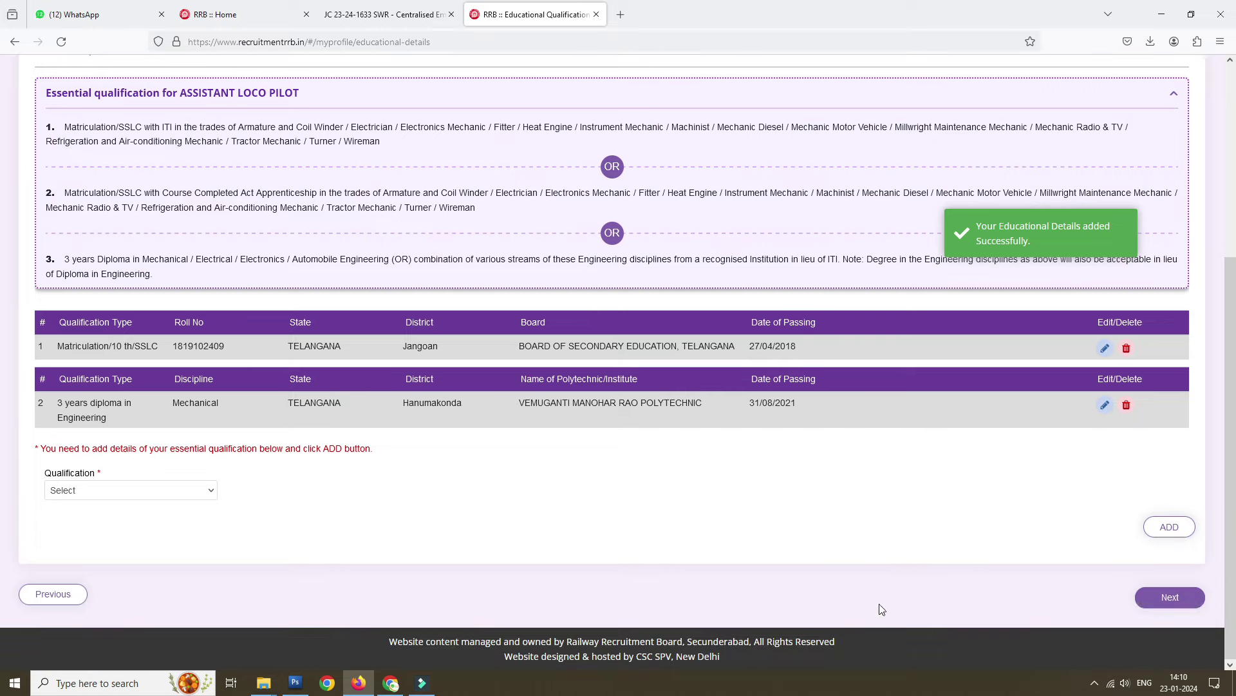
left_click(1170, 594)
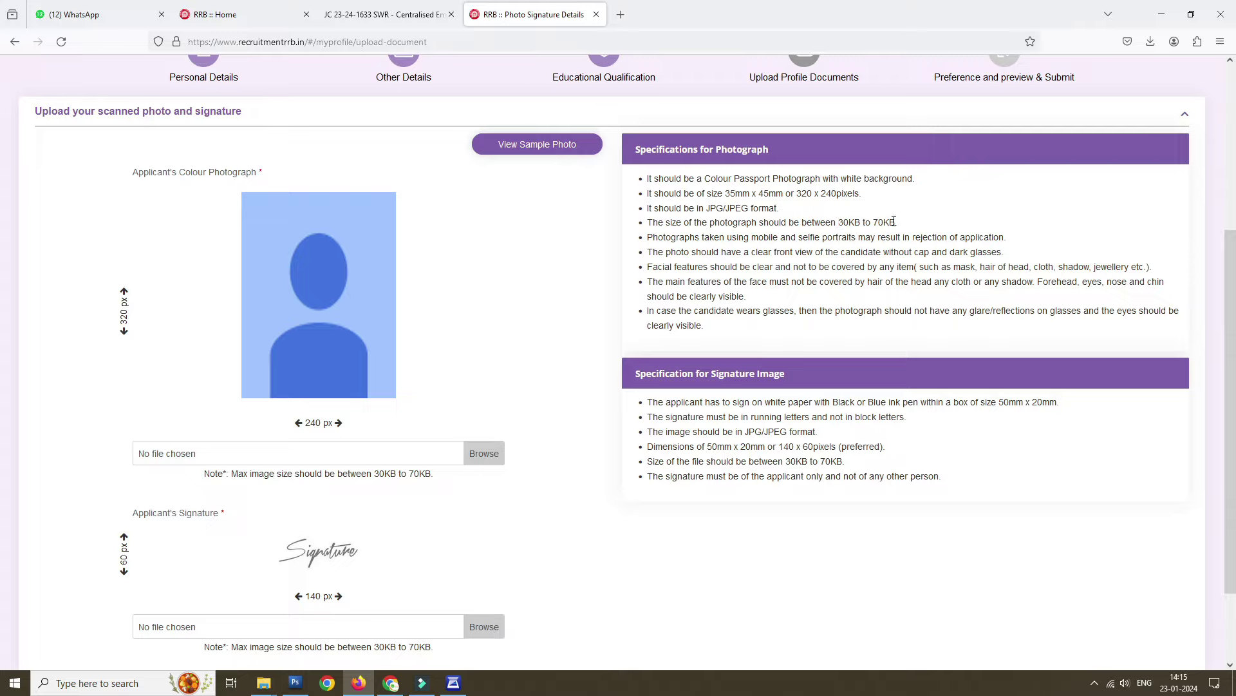
Step: View the sample photo guidelines and close them
left_click(527, 141)
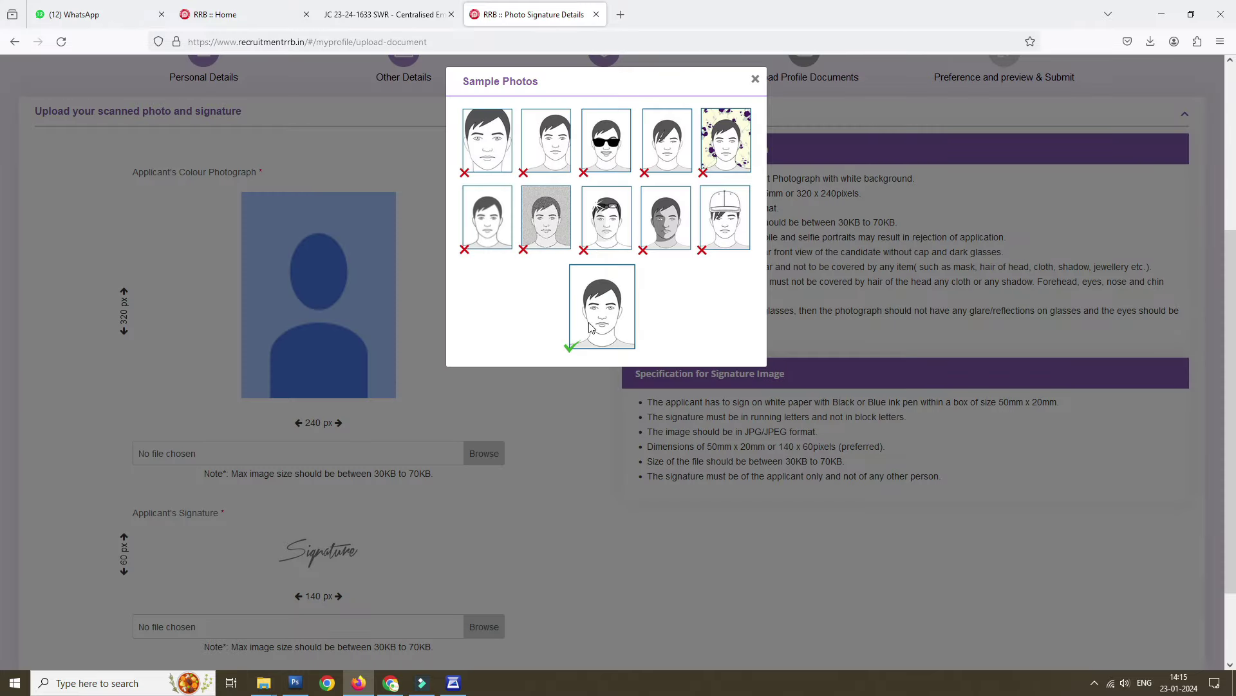
left_click(755, 78)
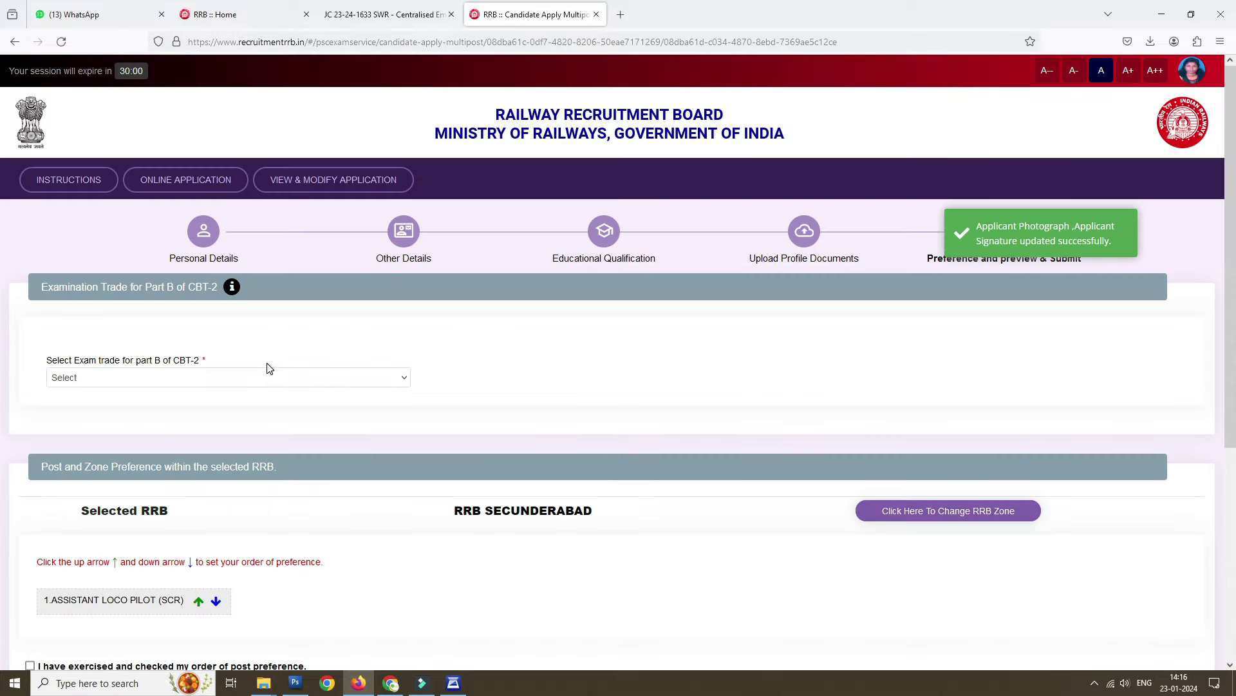
Step: Choose Refrigeration and Air-conditioning Mechanic as exam trade and confirm preferences and the declaration
left_click(260, 378)
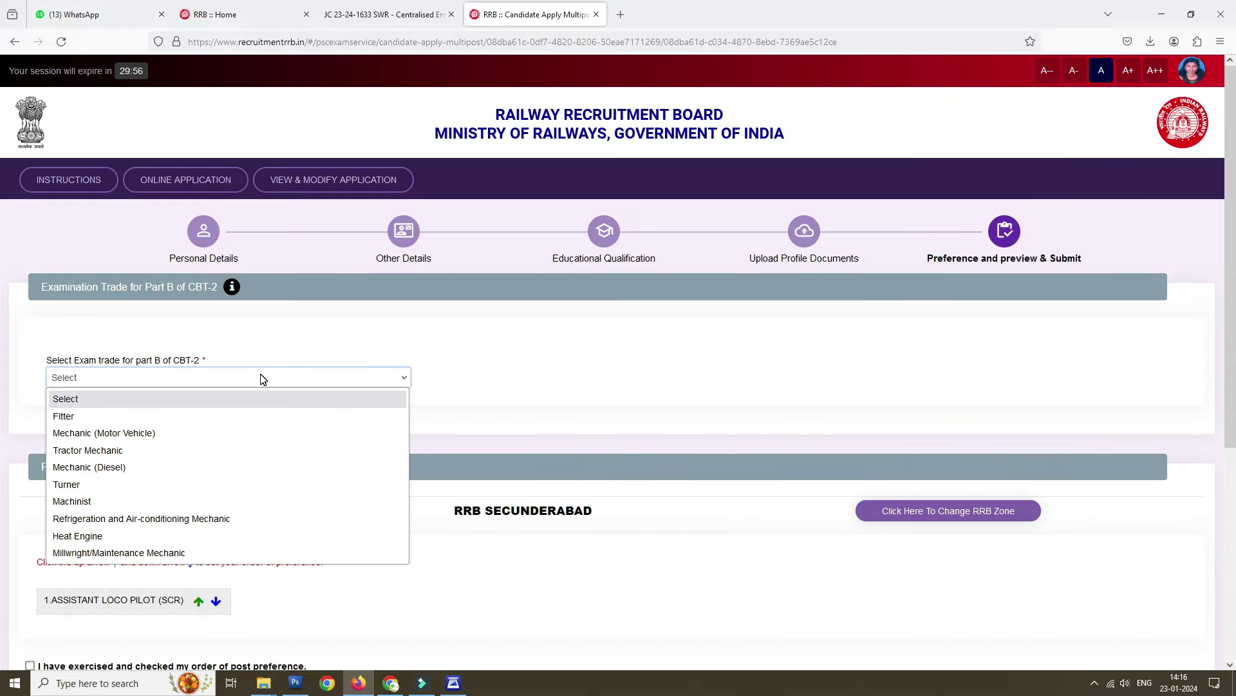
left_click(221, 520)
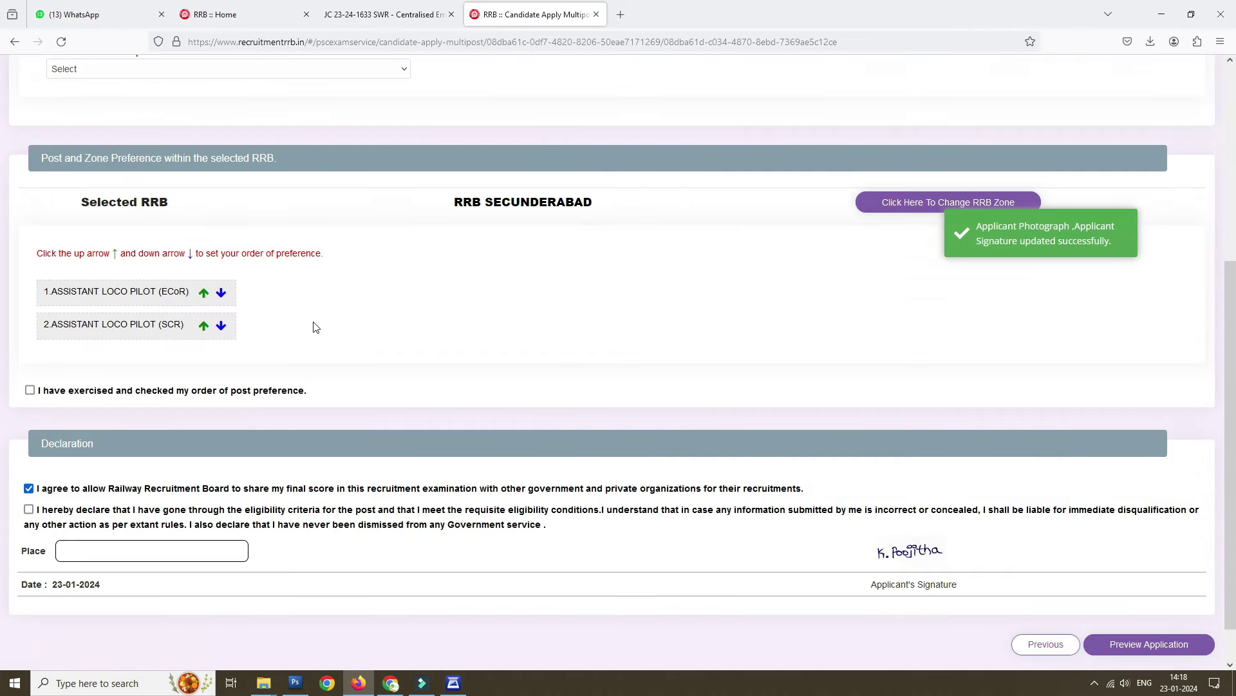
scroll(315, 326, "down", 1)
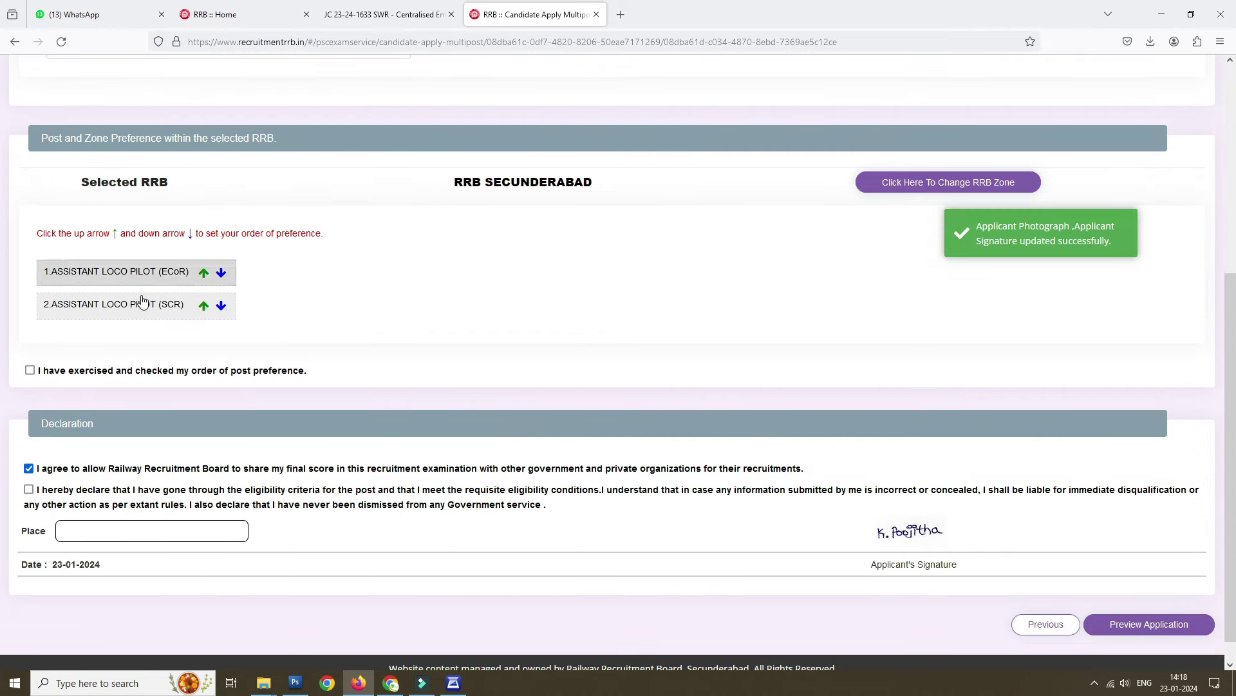
left_click(30, 370)
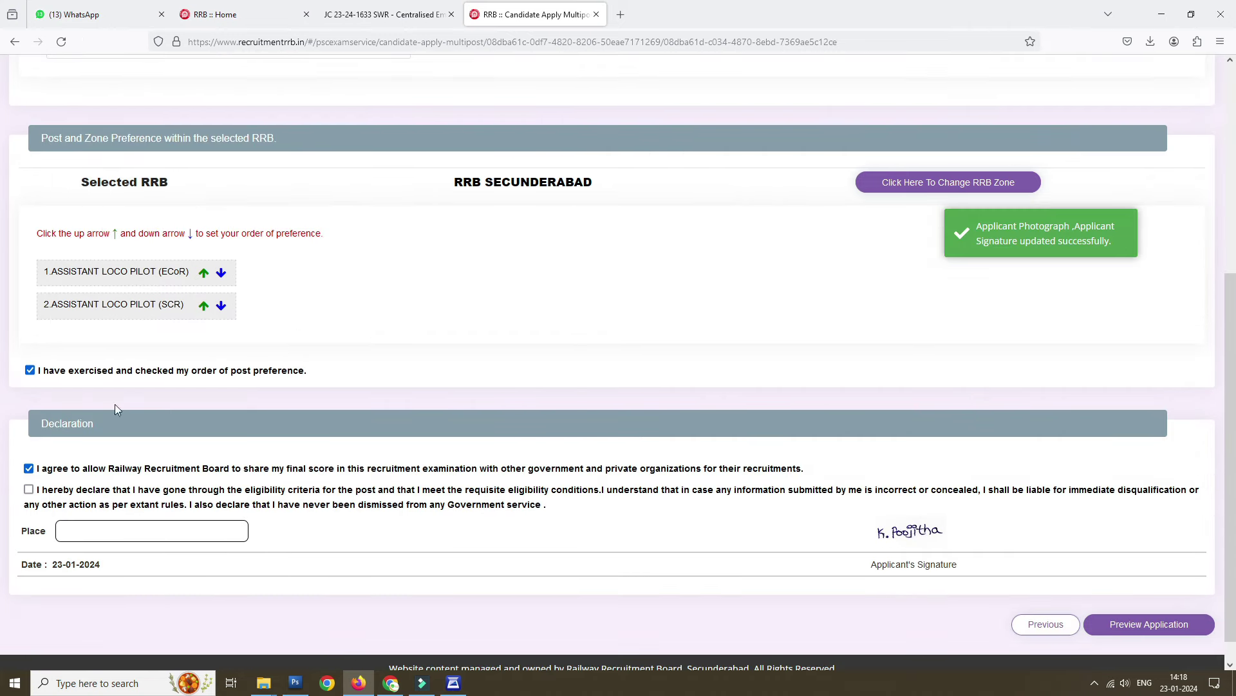
left_click(34, 490)
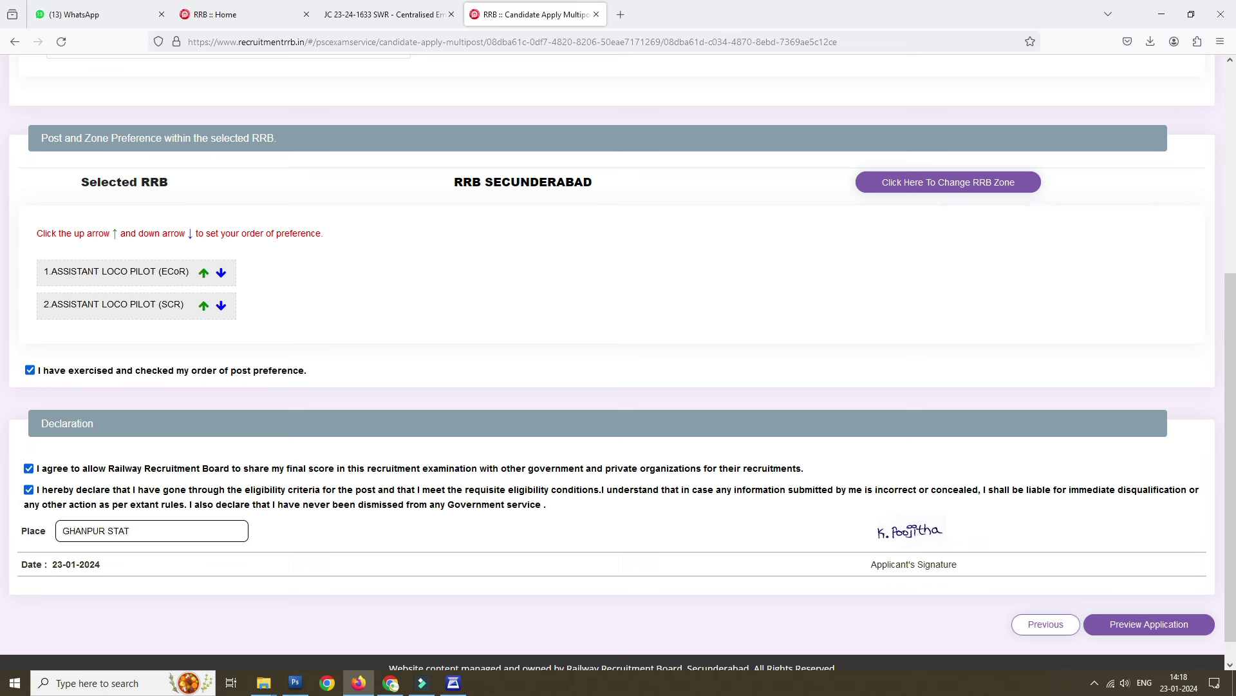
Step: Preview the application, then reselect Refrigeration and Air Conditioning Mechanic as the exam trade
left_click(1143, 620)
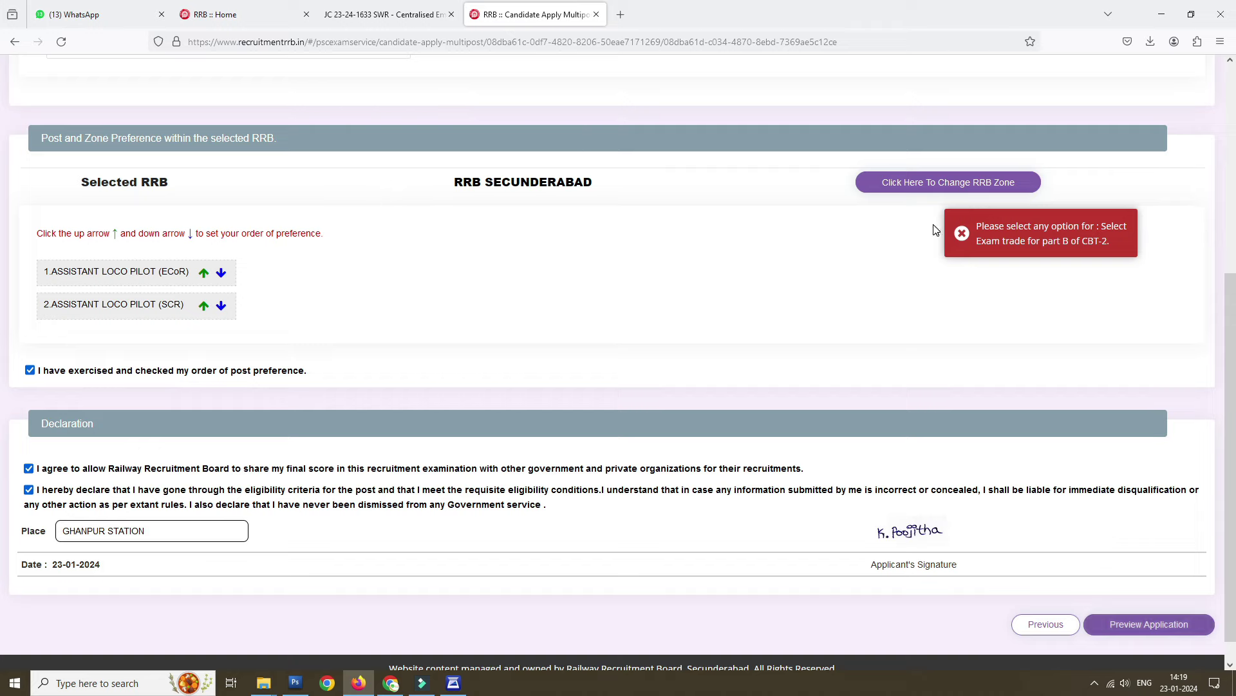
scroll(395, 299, "up", 3)
left_click(193, 245)
left_click(196, 389)
scroll(195, 384, "down", 3)
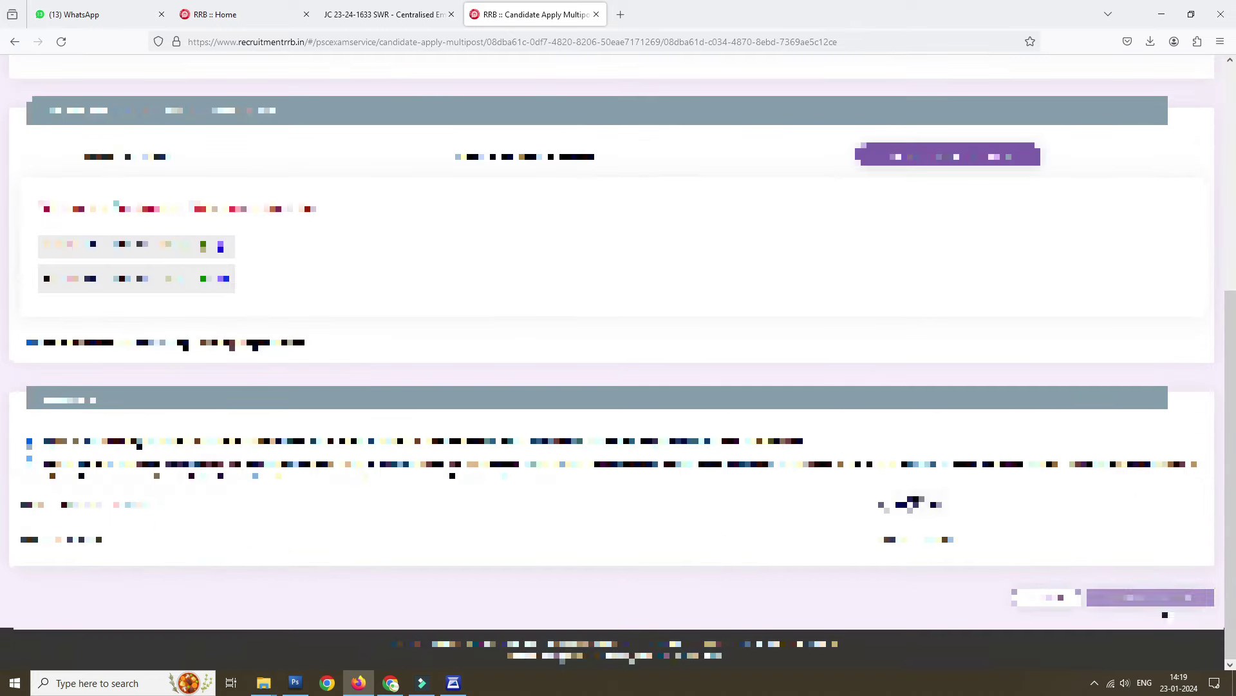
Step: Review the full application preview and print it with Ctrl+P
left_click(1149, 597)
scroll(602, 361, "down", 10)
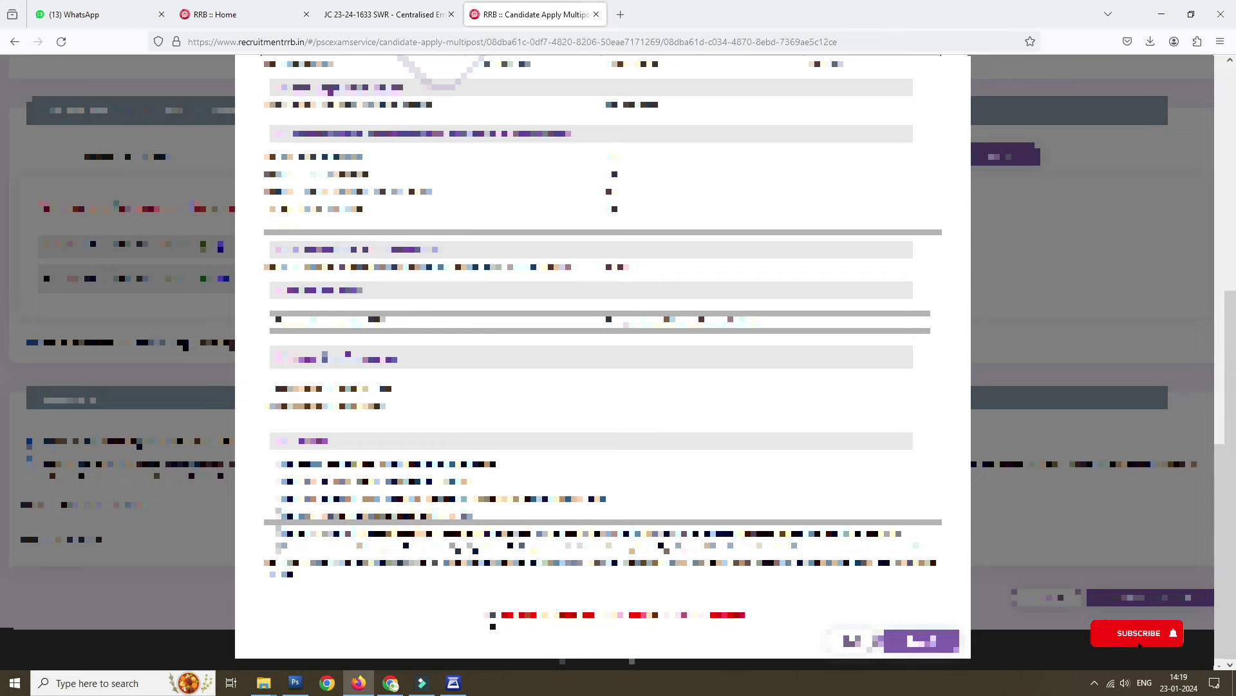
scroll(533, 473, "up", 10)
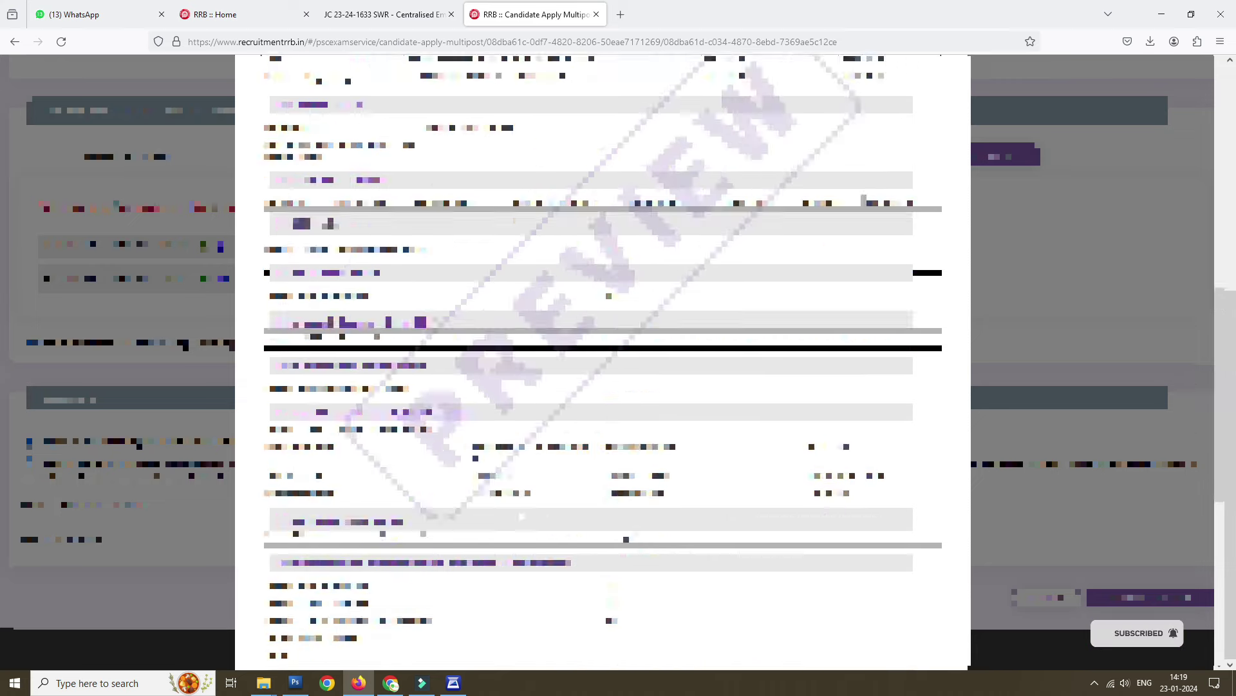
key("ctrl+p")
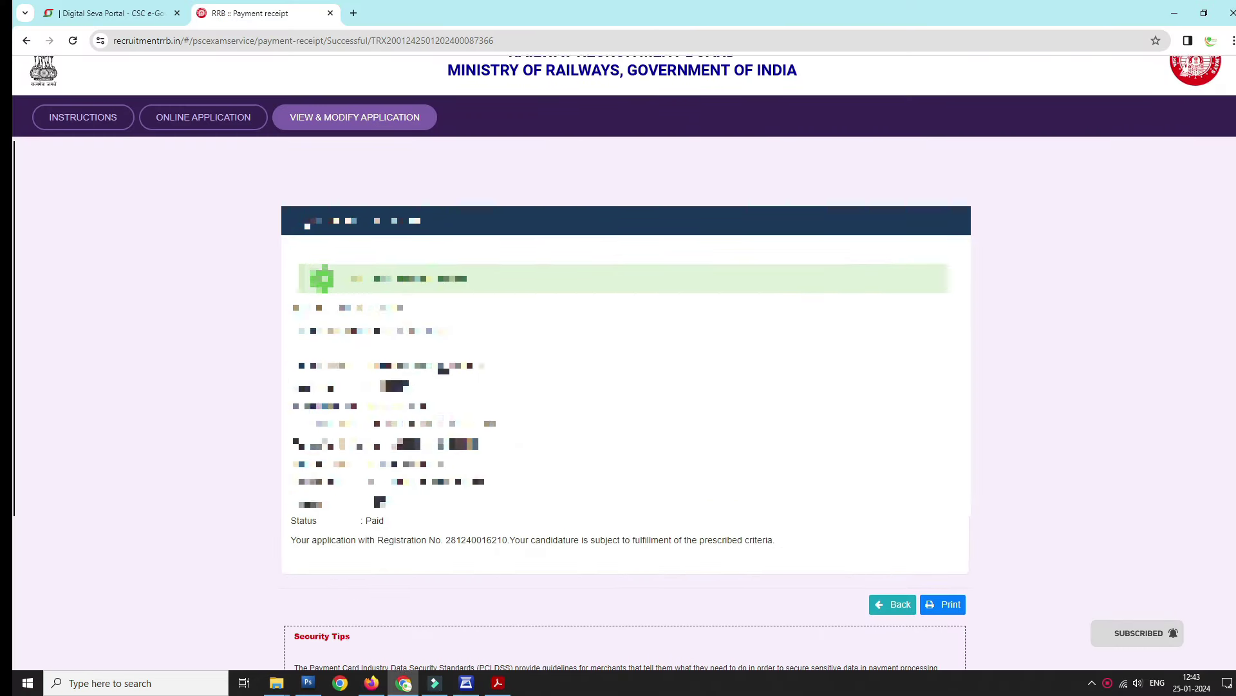
Step: From My Applications, view the Payment Complete ALP application and scroll through its details
scroll(624, 361, "up", 1)
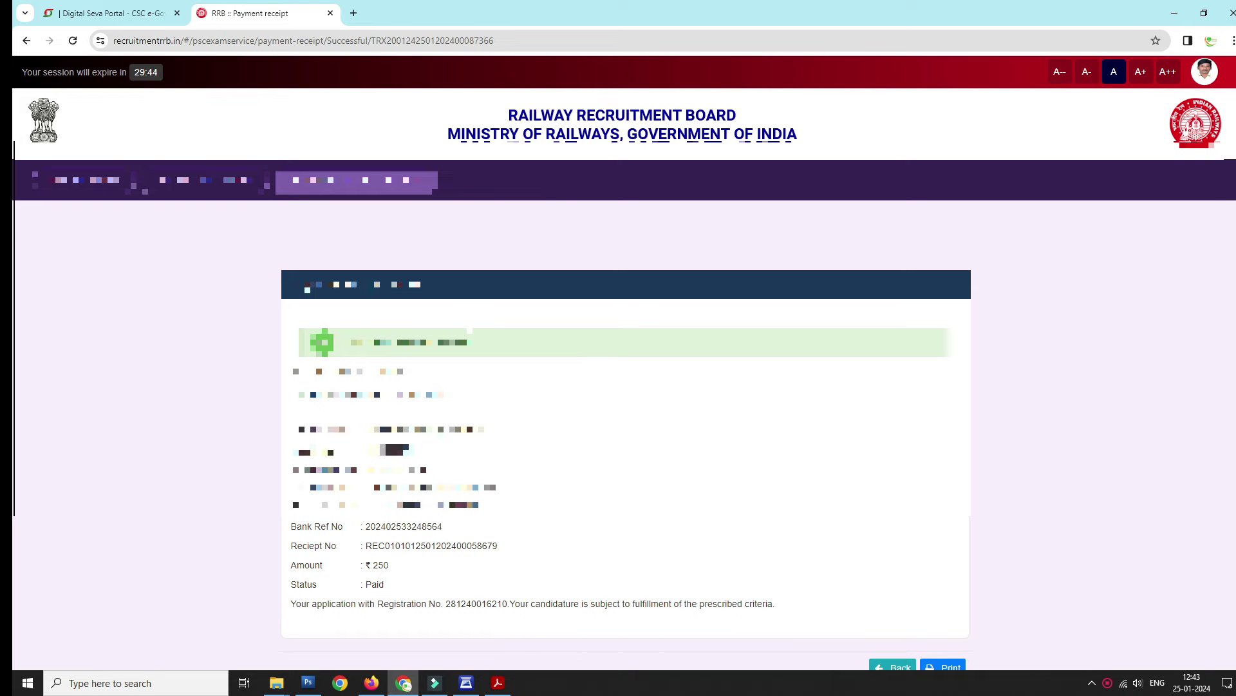
left_click(388, 182)
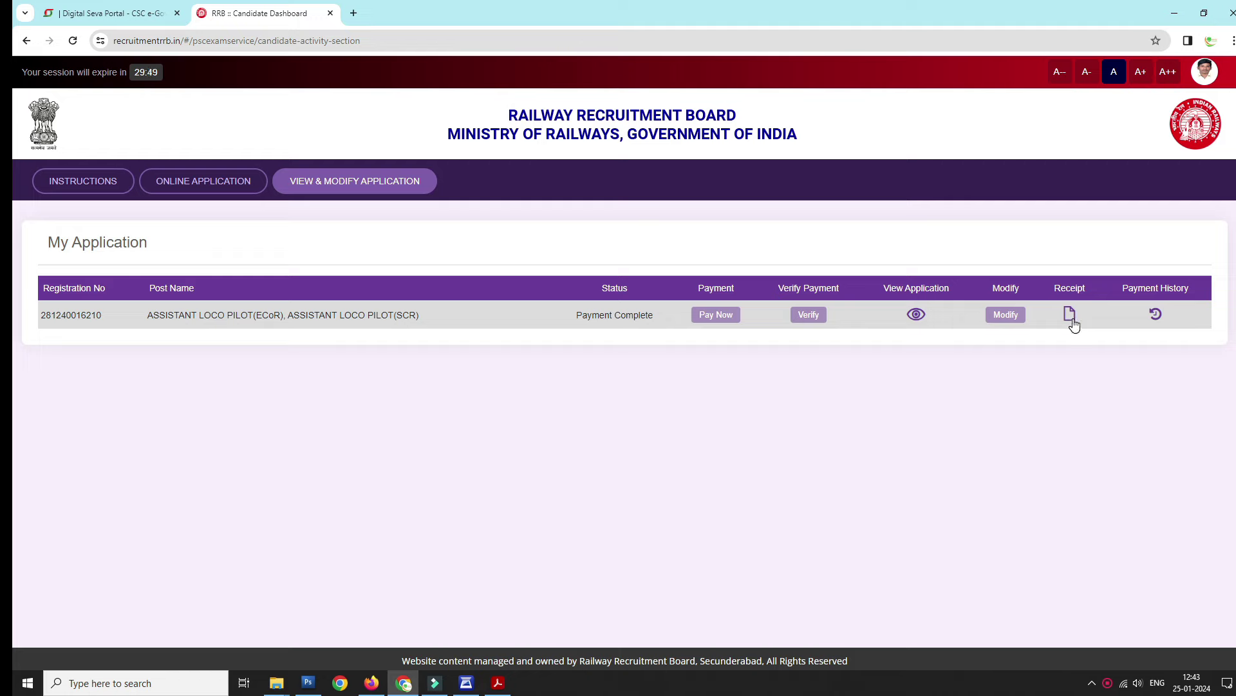
left_click(915, 314)
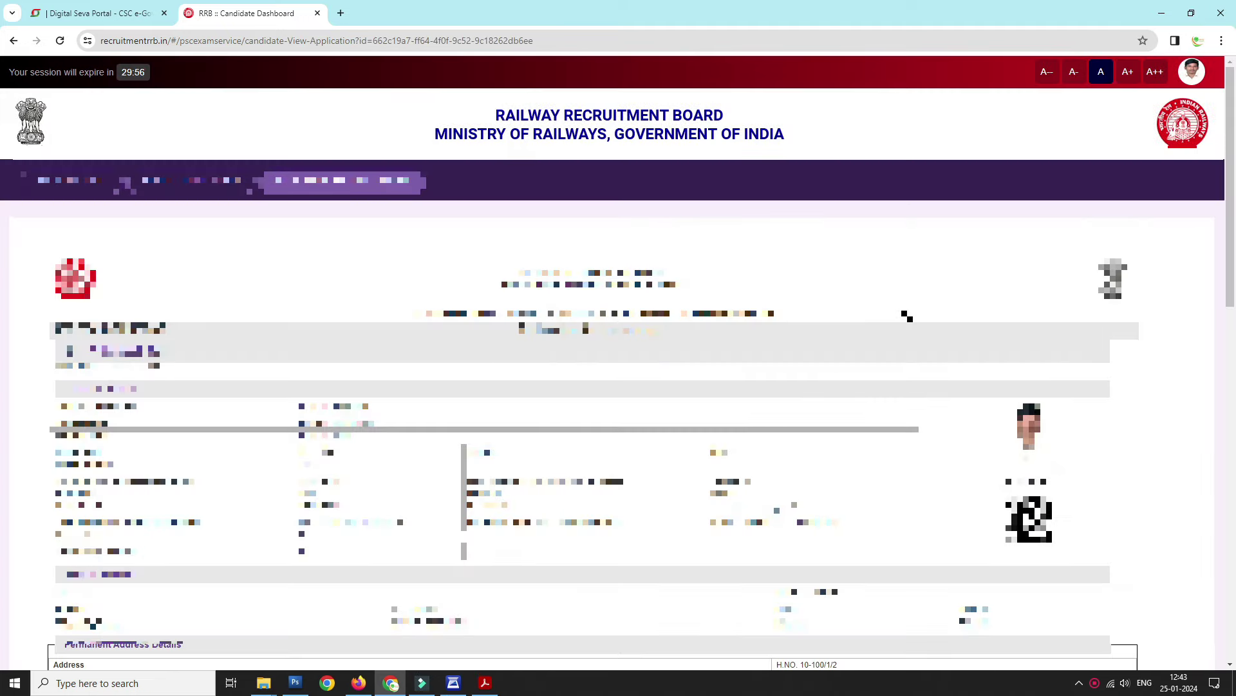
scroll(907, 315, "down", 15)
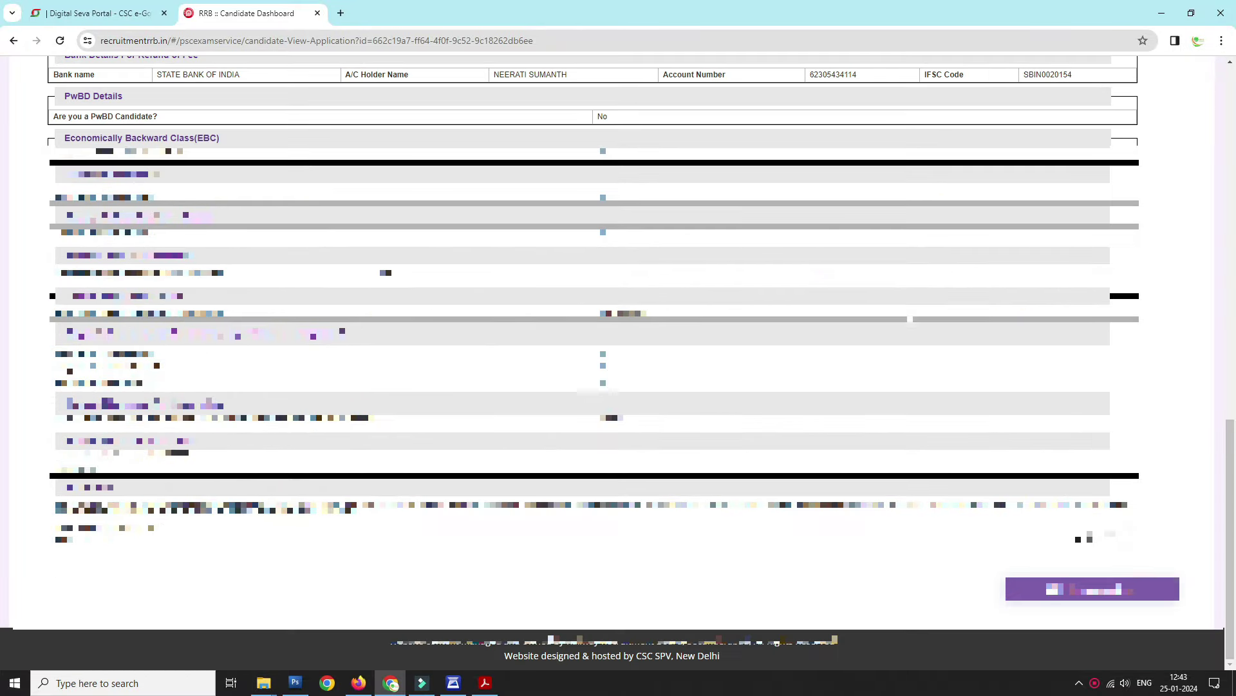